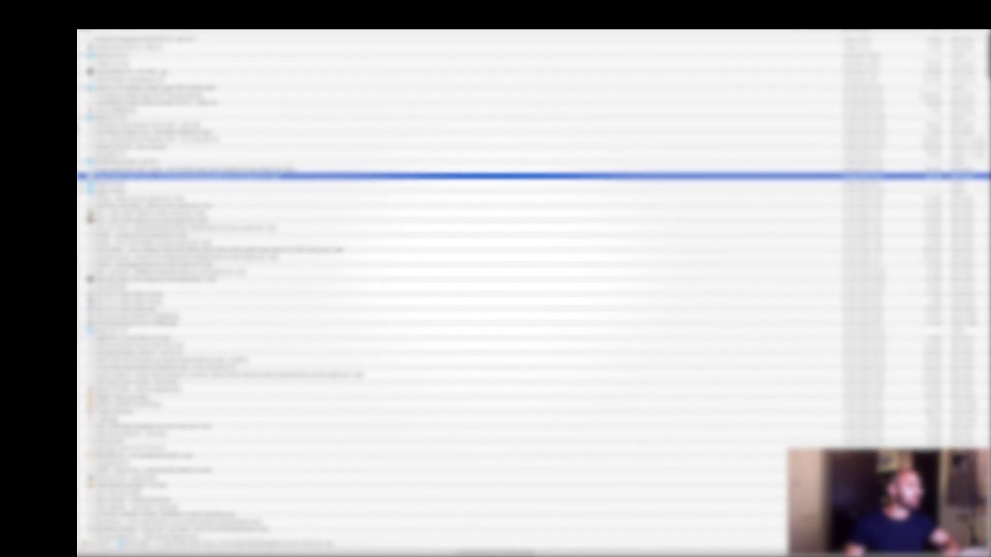
# Import the original song onto a new audio track starting at bar 1 and delete the empty Audio 1 track
pyautogui.click(133, 45)
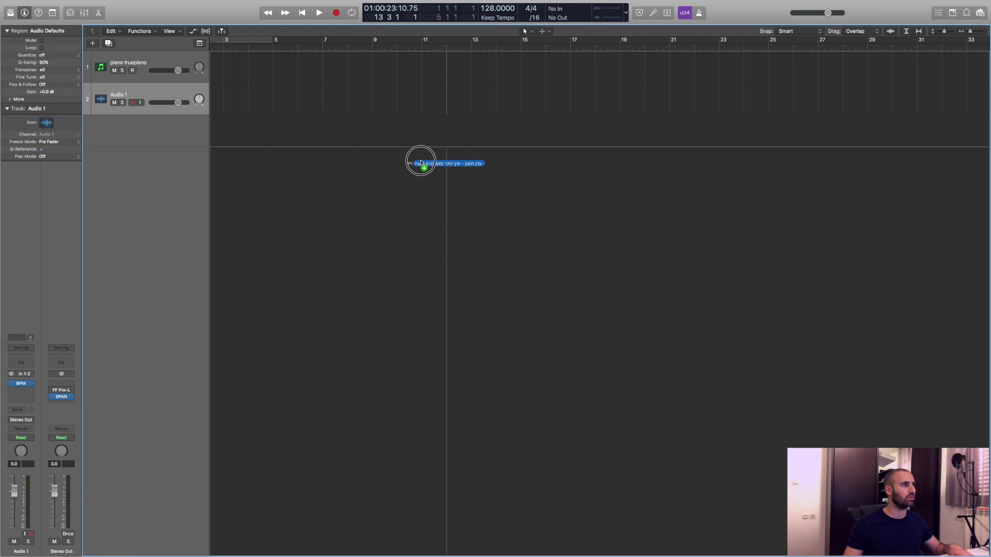
pyautogui.moveTo(420, 159); pyautogui.dragTo(272, 176)
pyautogui.moveTo(323, 130); pyautogui.dragTo(207, 124)
pyautogui.hscroll(-5, 207, 123)
pyautogui.click(193, 110)
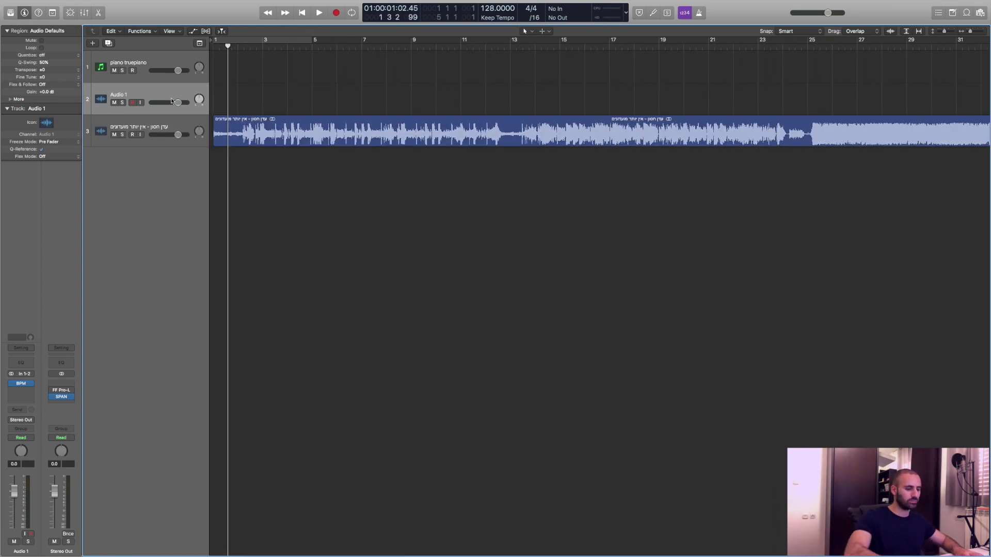
pyautogui.press('BackSpace')
# Import the song's DIY Acapella file onto a new track at bar 1 and solo the original song's track
pyautogui.moveTo(990, 396); pyautogui.dragTo(309, 219)
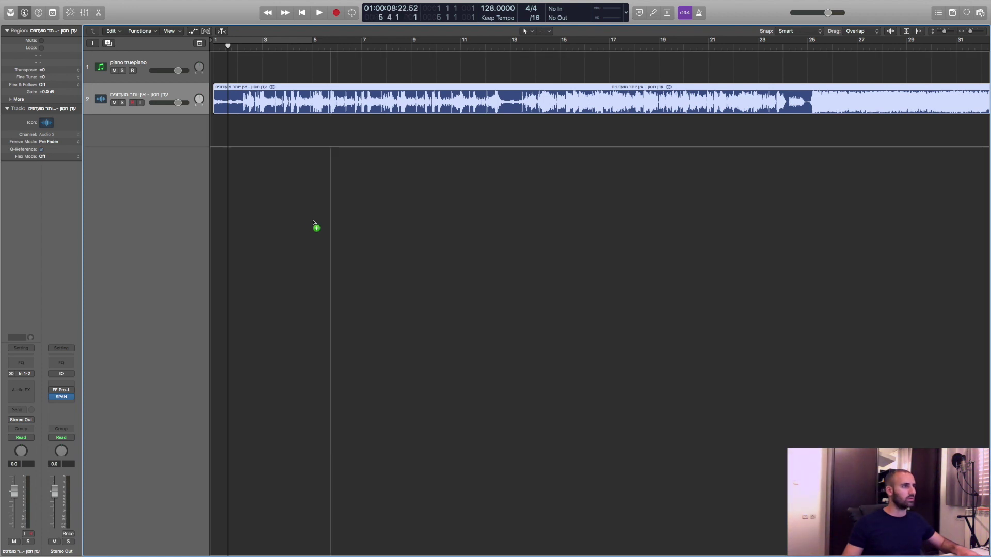
pyautogui.moveTo(339, 133); pyautogui.dragTo(230, 136)
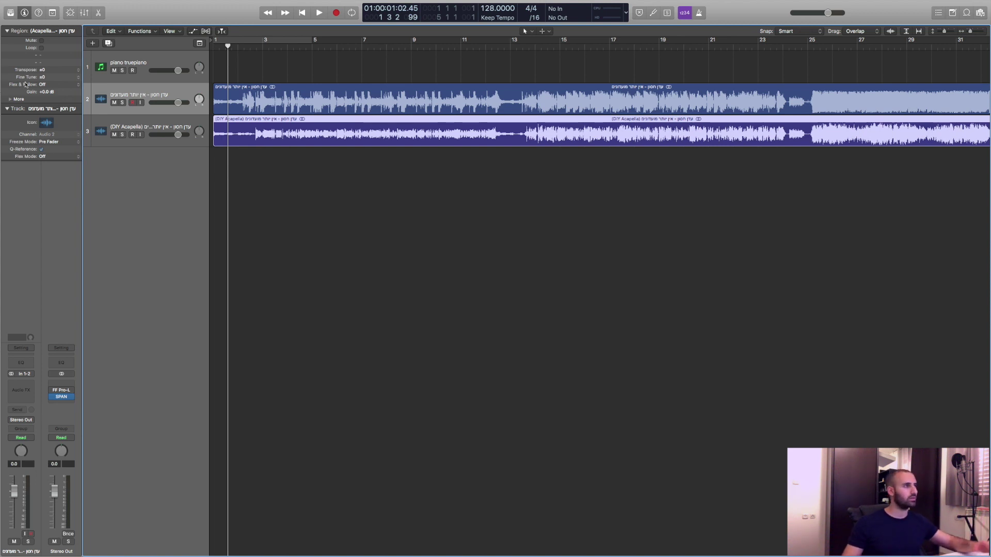
pyautogui.click(123, 102)
pyautogui.click(345, 209)
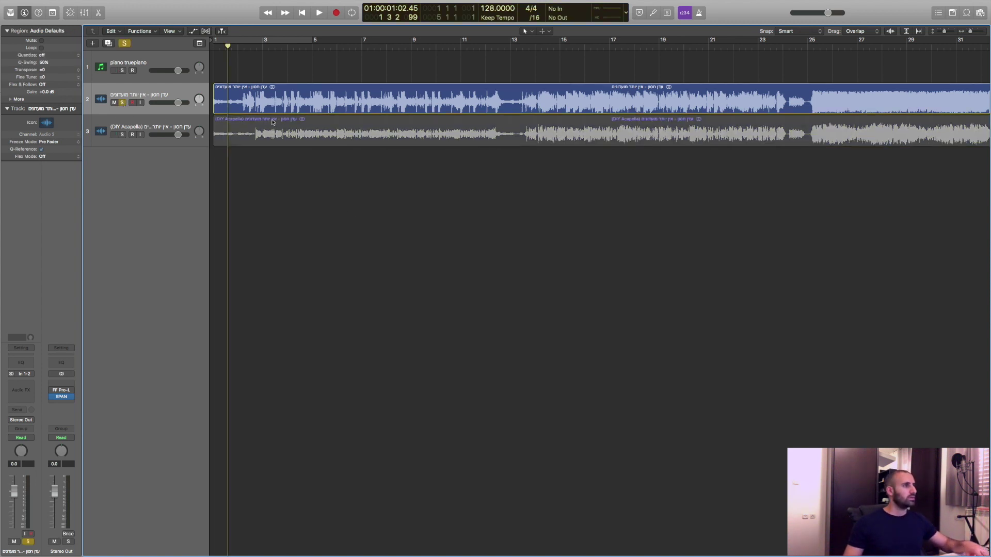
# Set the project tempo to 90 BPM
pyautogui.scroll(2, 269, 115)
pyautogui.scroll(-10, 269, 115)
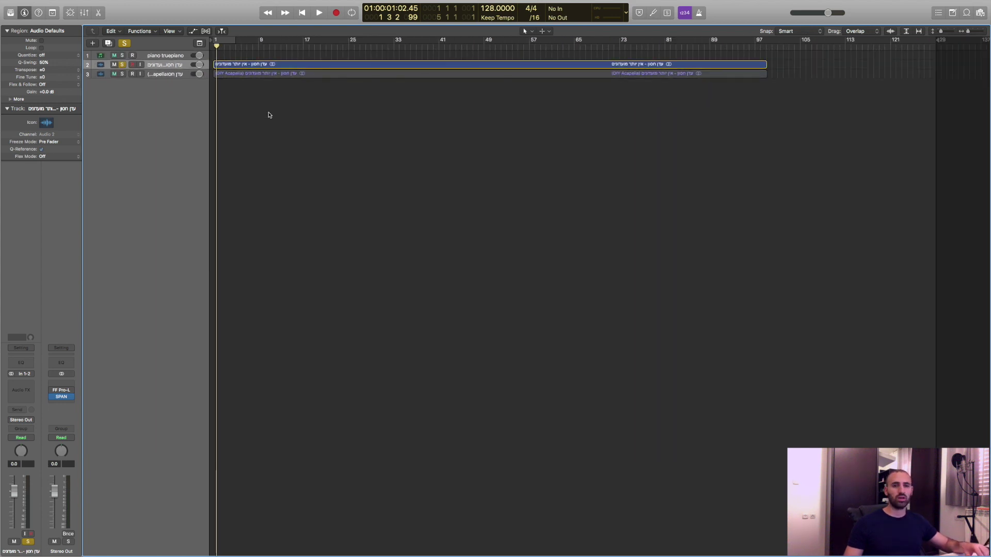
pyautogui.keyDown('ctrl'); pyautogui.keyDown('alt'); pyautogui.click(288, 158); pyautogui.keyUp('alt'); pyautogui.keyUp('ctrl')
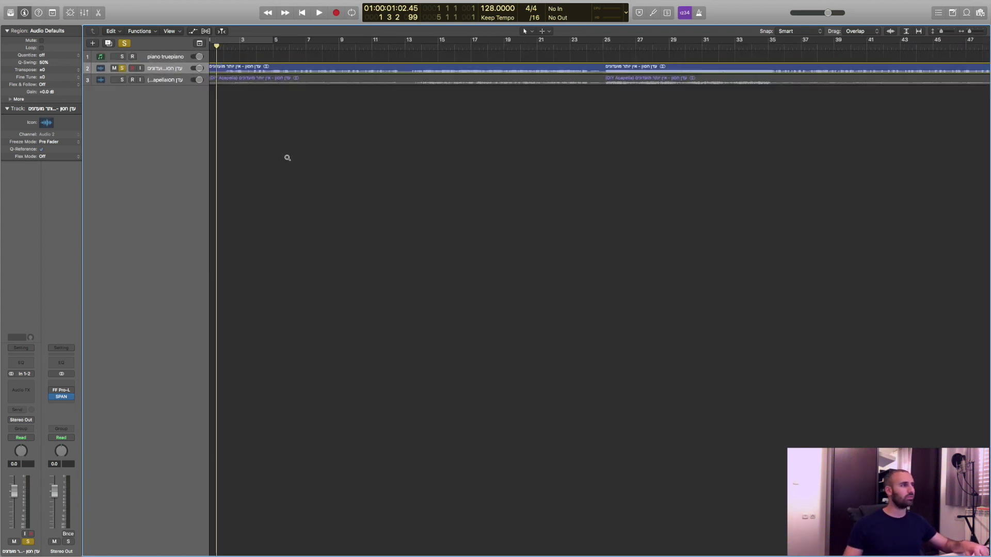
pyautogui.scroll(5, 288, 158)
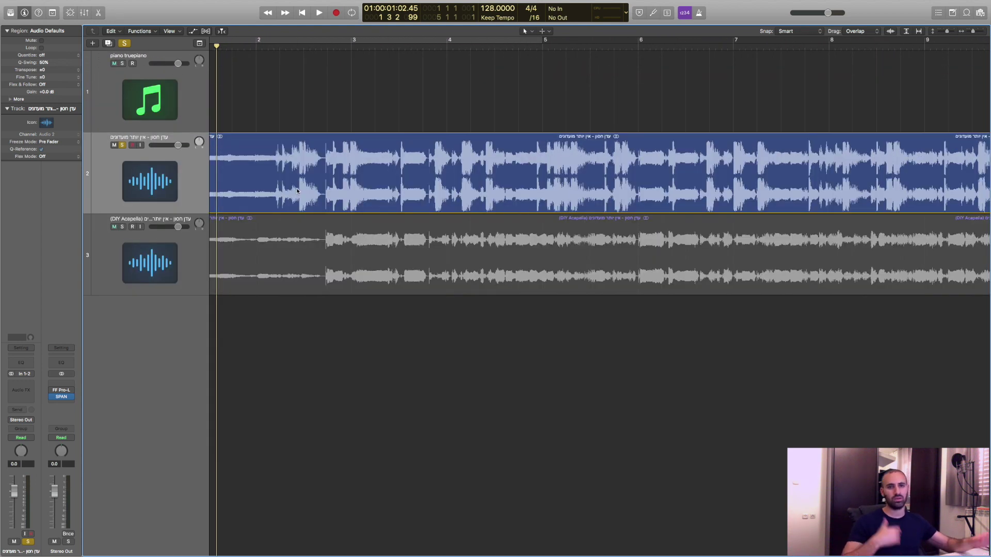
pyautogui.press('Return')
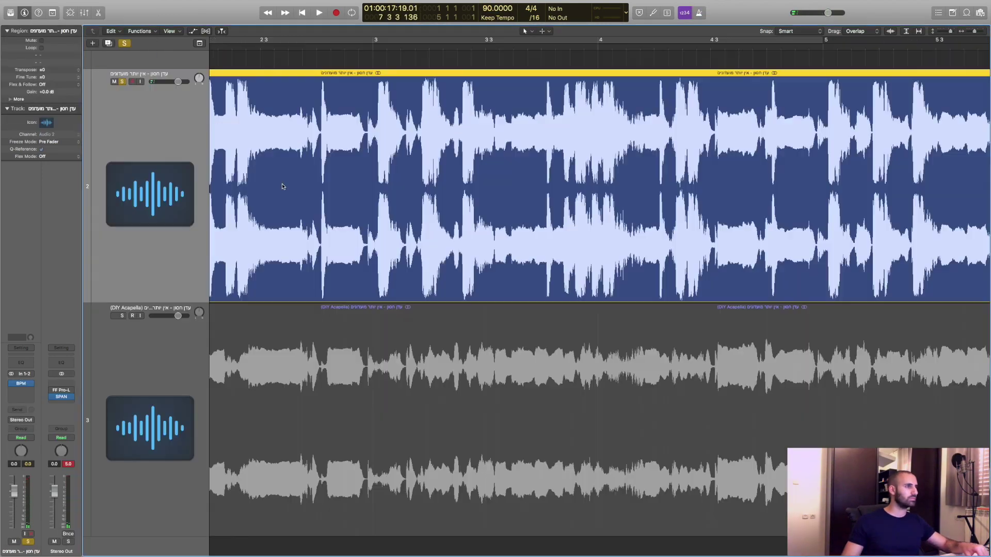
# Play back the opening of the song and solo the piano truepiano track alongside it
pyautogui.scroll(10, 350, 387)
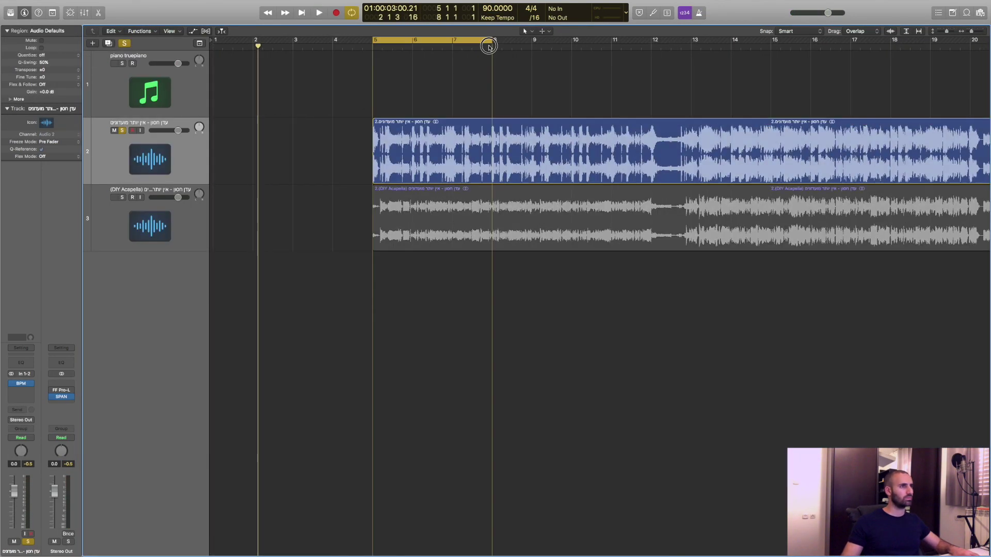
pyautogui.press('space')
pyautogui.press('space')
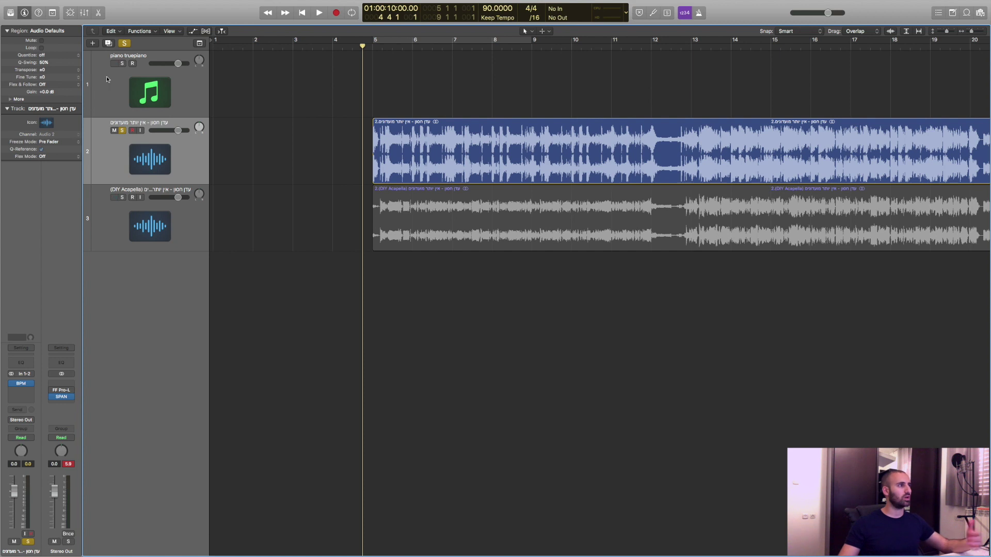
pyautogui.click(122, 63)
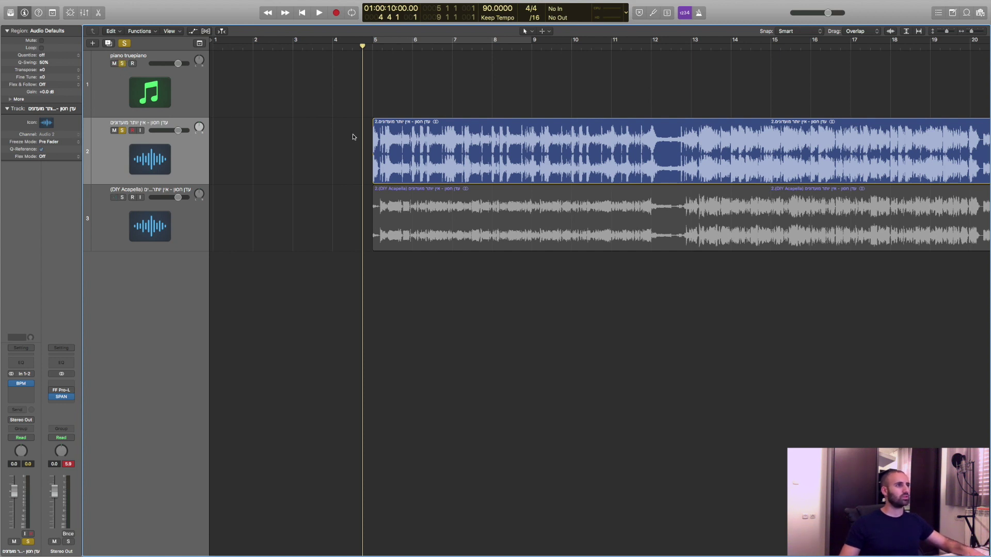
pyautogui.click(166, 93)
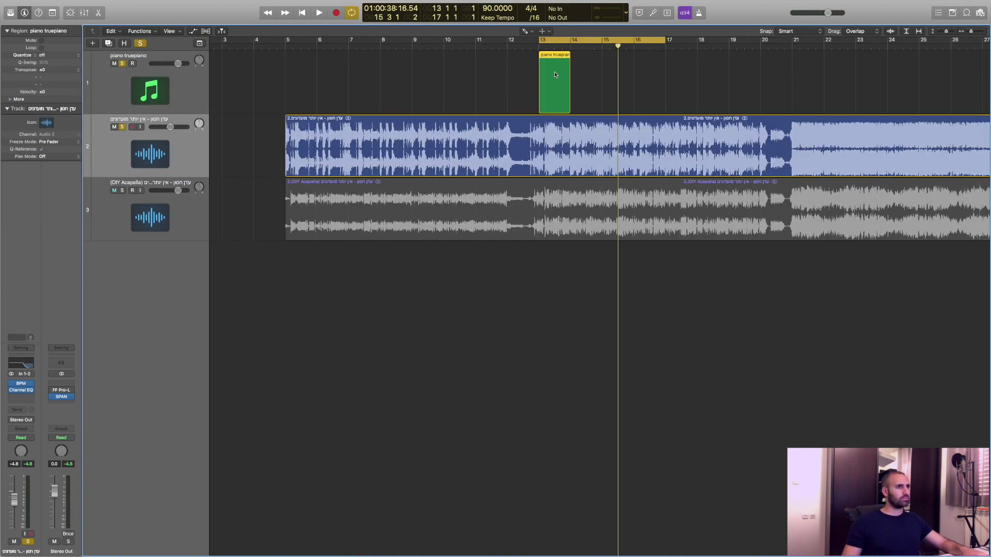
pyautogui.moveTo(543, 94); pyautogui.dragTo(578, 95)
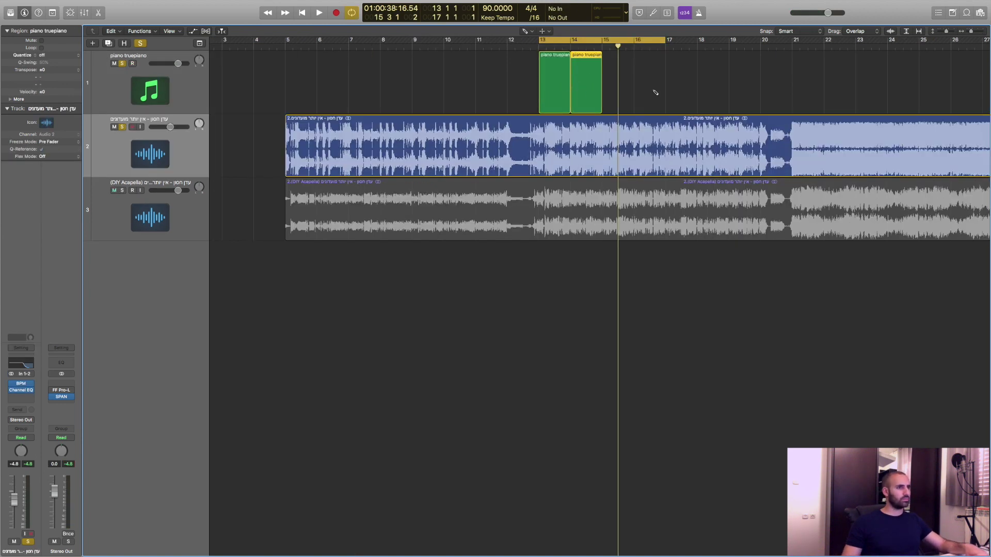
pyautogui.hscroll(1, 646, 89)
pyautogui.press('t')
pyautogui.press('t')
pyautogui.moveTo(661, 83); pyautogui.dragTo(534, 85)
pyautogui.hscroll(1, 533, 87)
pyautogui.press('Delete')
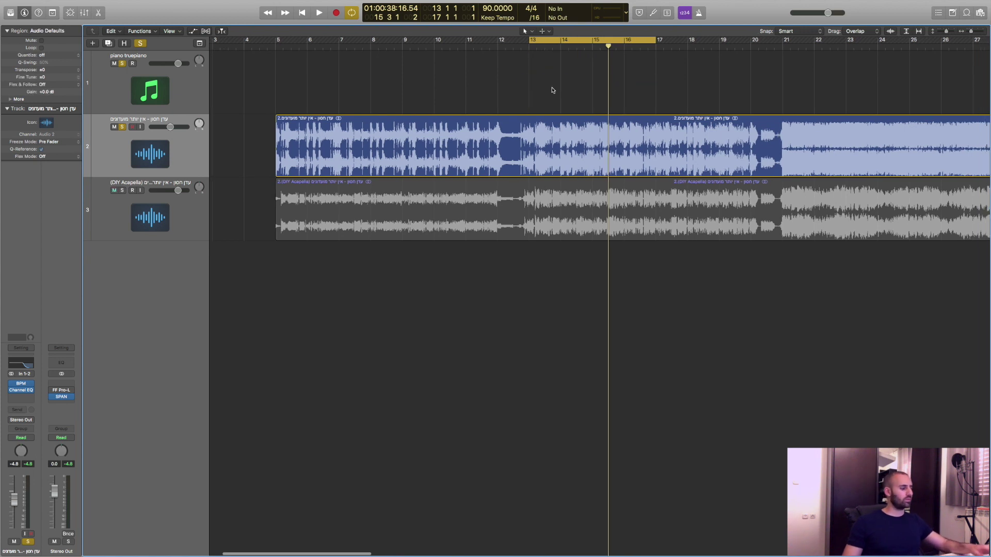
# Create four one-bar MIDI regions on the piano track from bar 13 to bar 17 and join them into one
pyautogui.hscroll(-1, 550, 88)
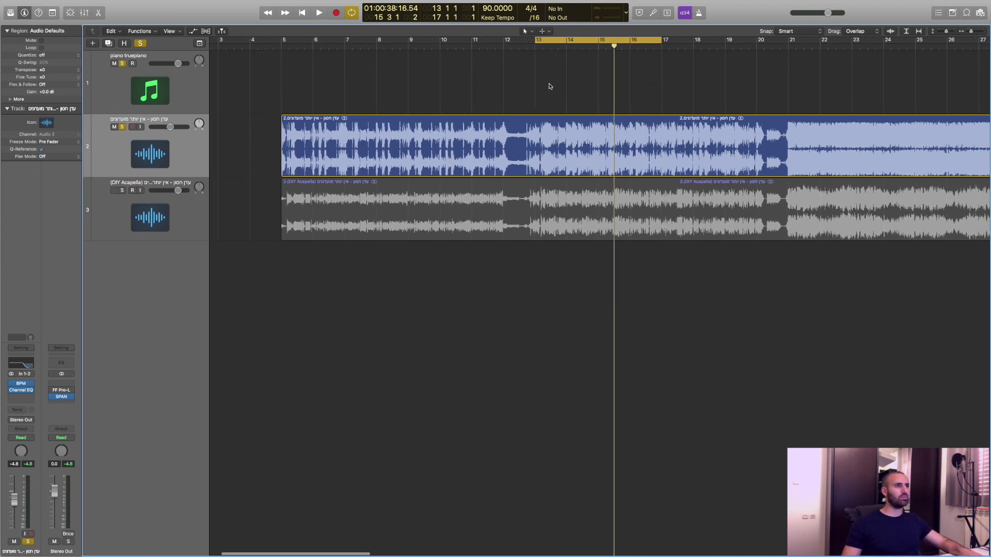
pyautogui.press('t')
pyautogui.press('p')
pyautogui.click(550, 86)
pyautogui.click(581, 91)
pyautogui.click(612, 93)
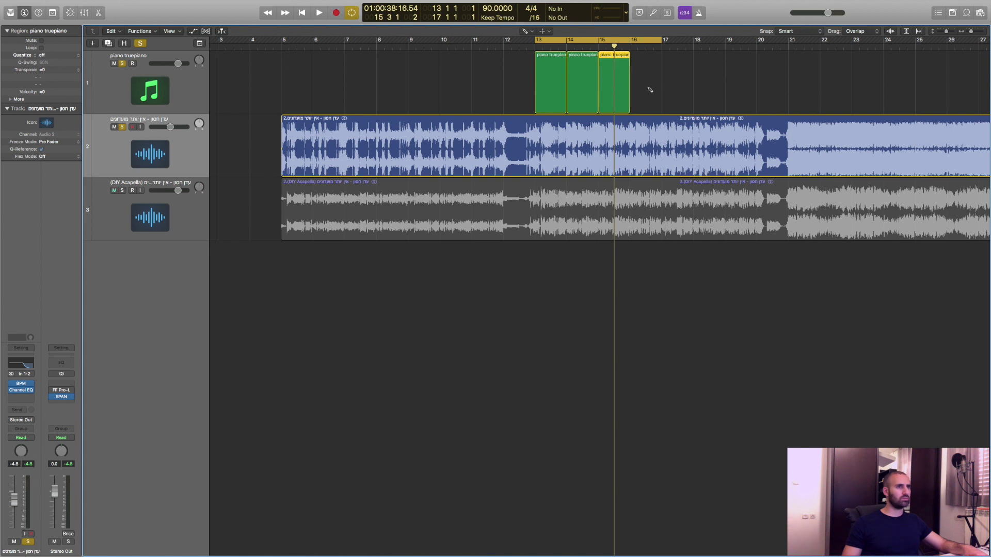
pyautogui.click(646, 90)
pyautogui.press('t')
pyautogui.press('t')
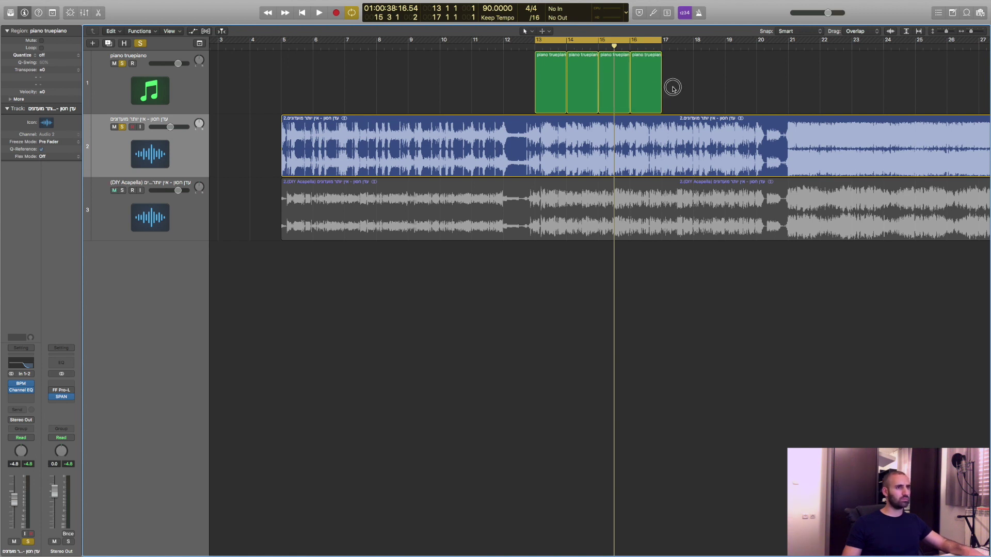
pyautogui.moveTo(670, 87); pyautogui.dragTo(531, 88)
pyautogui.press('j')
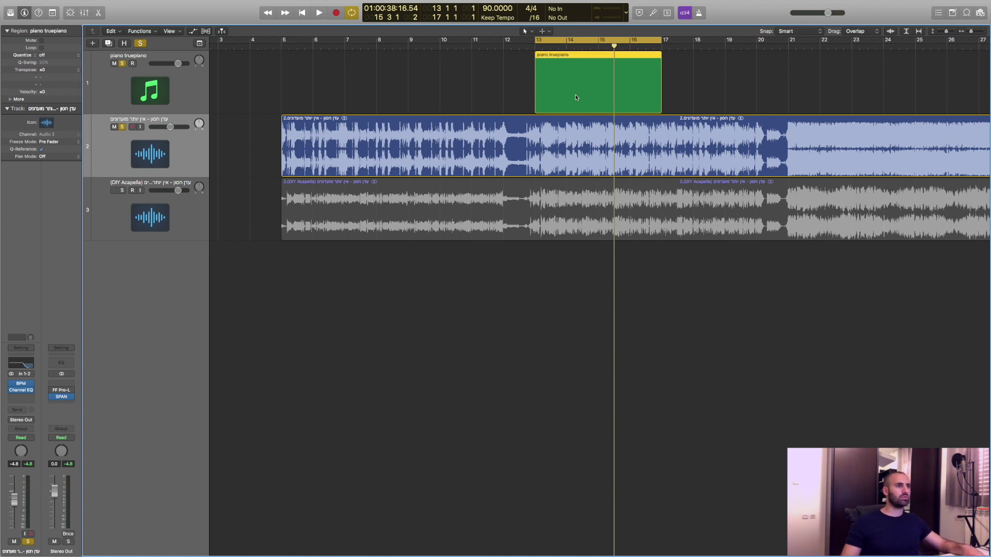
# Open the piano region in the Piano Roll and listen to the start of the loop at bar 13
pyautogui.doubleClick(575, 96)
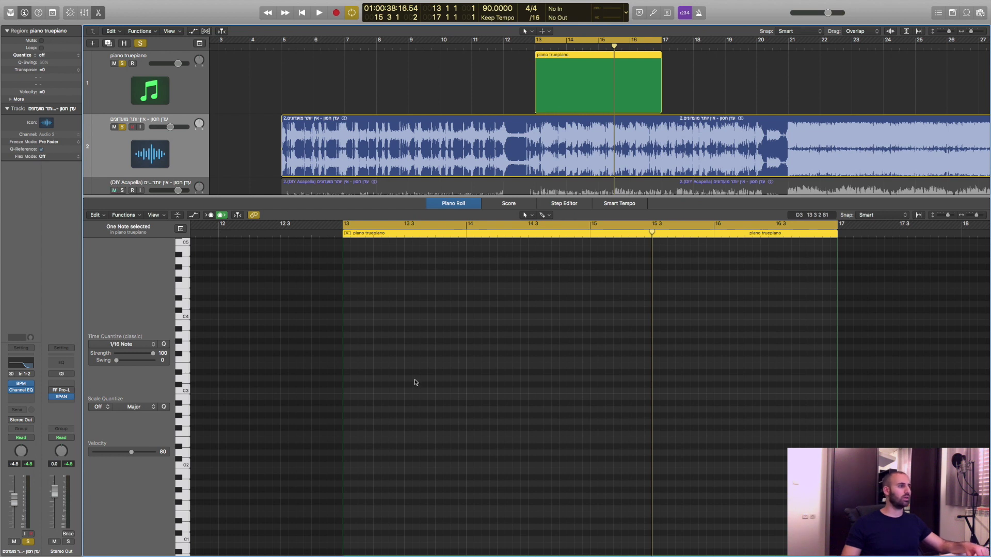
pyautogui.press('super+Right')
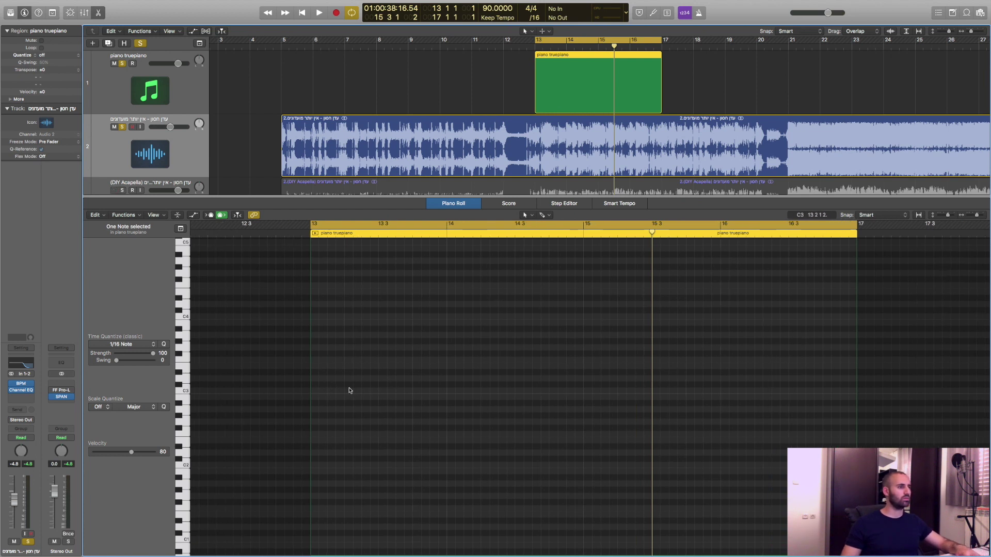
pyautogui.press('space')
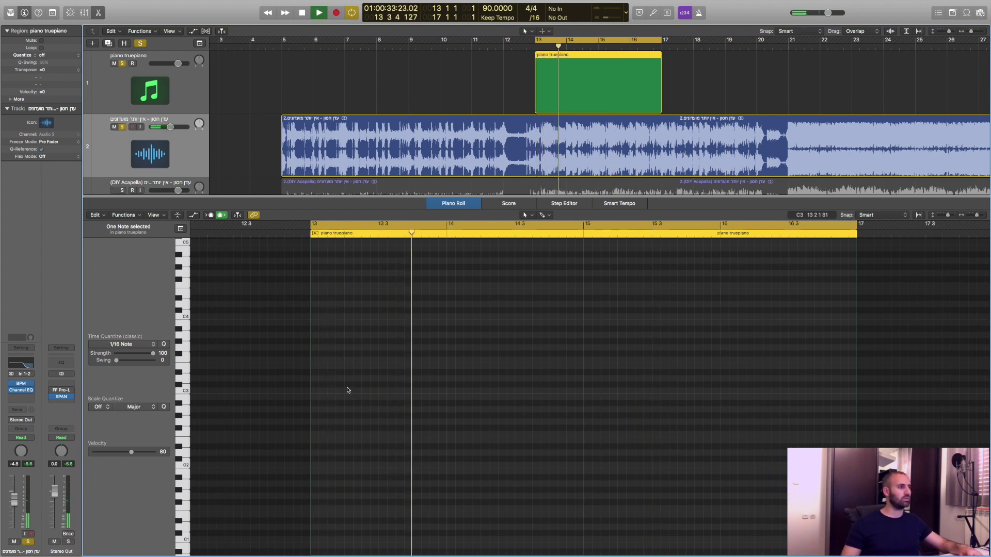
pyautogui.press('space')
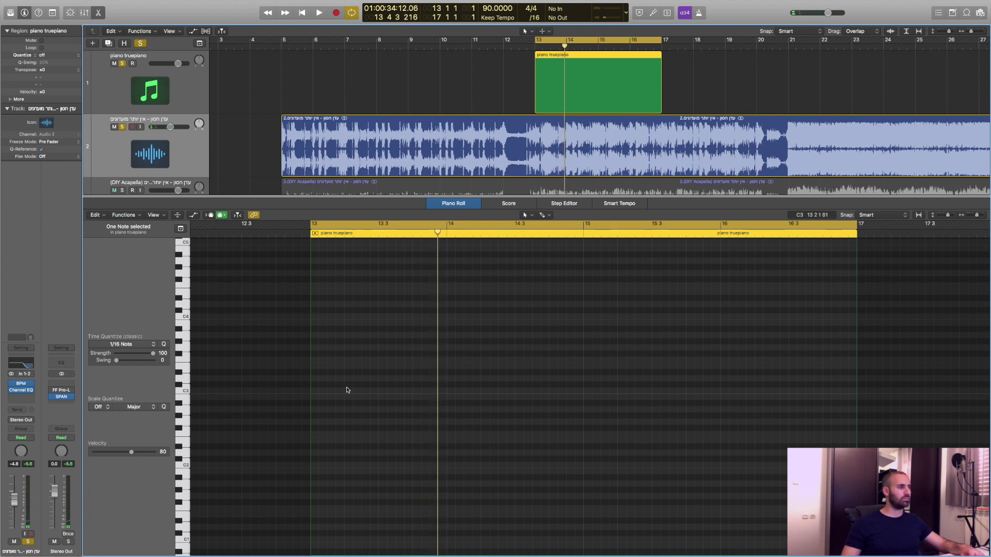
pyautogui.press('space')
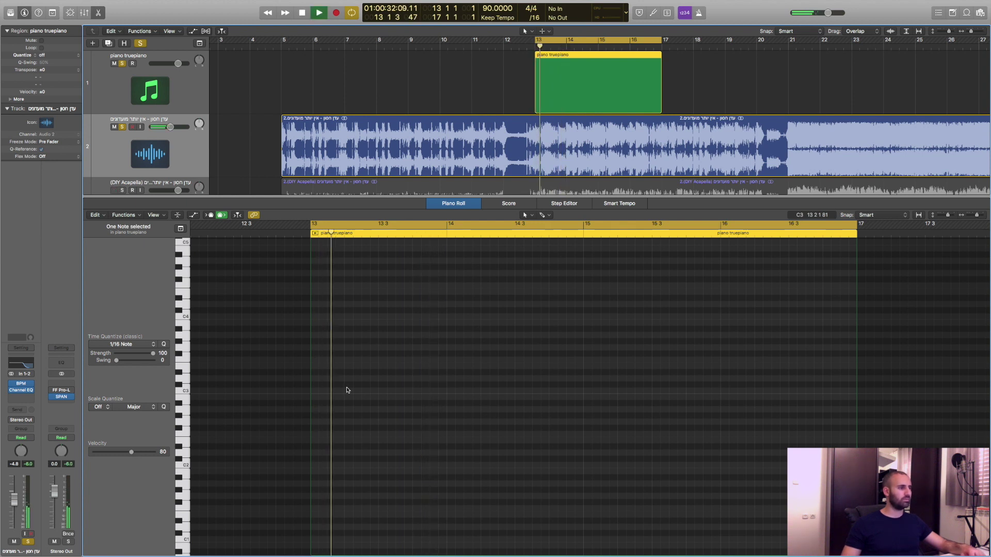
pyautogui.press('space')
# Add a C3 note at the start of bar 13 and play it against the song
pyautogui.click(177, 377)
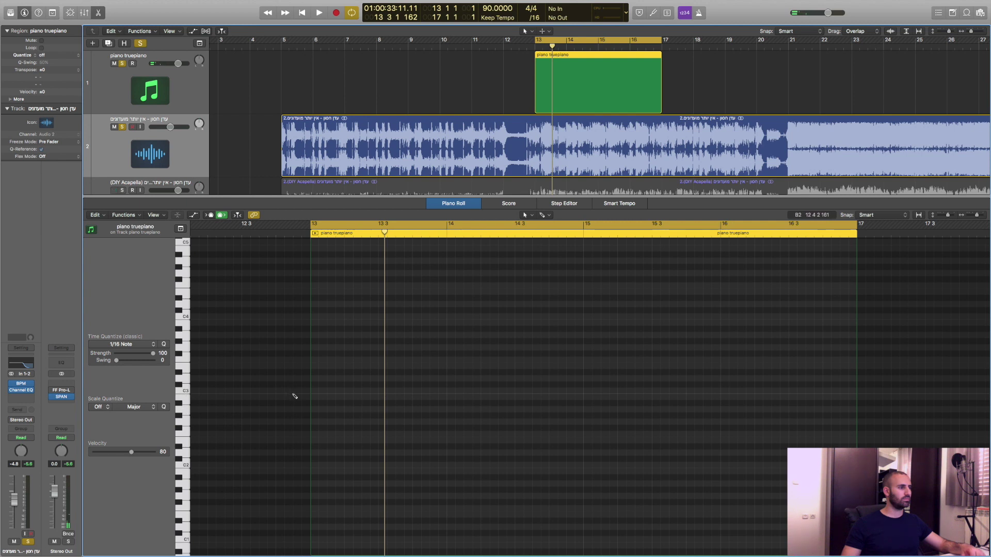
pyautogui.keyDown('super'); pyautogui.click(310, 390); pyautogui.keyUp('super')
pyautogui.press('space')
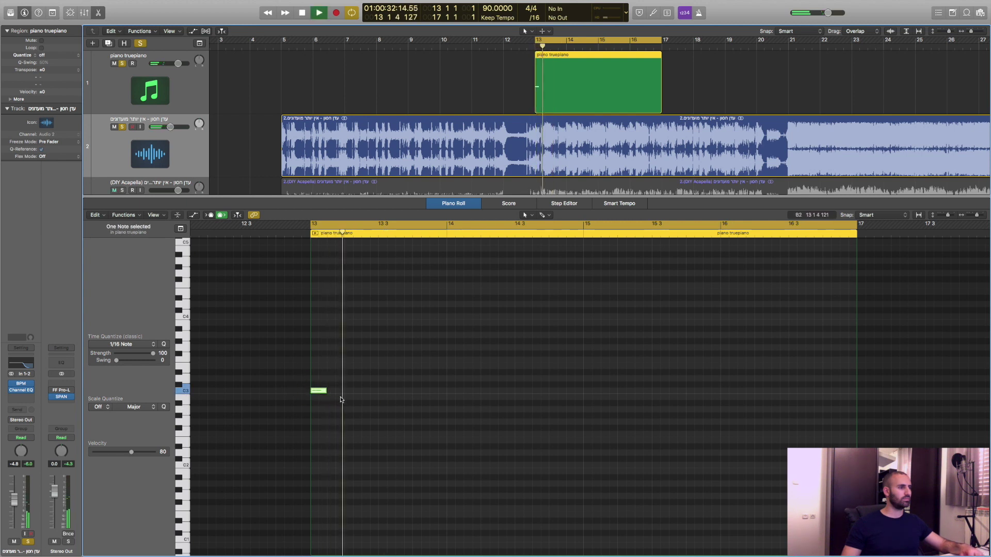
pyautogui.press('space')
# Add a G#2 note midway through beat 2 of bar 13 and play the loop to check it
pyautogui.keyDown('super'); pyautogui.click(384, 403); pyautogui.keyUp('super')
pyautogui.moveTo(384, 402); pyautogui.dragTo(367, 418)
pyautogui.press('space')
pyautogui.press('space')
pyautogui.press('space')
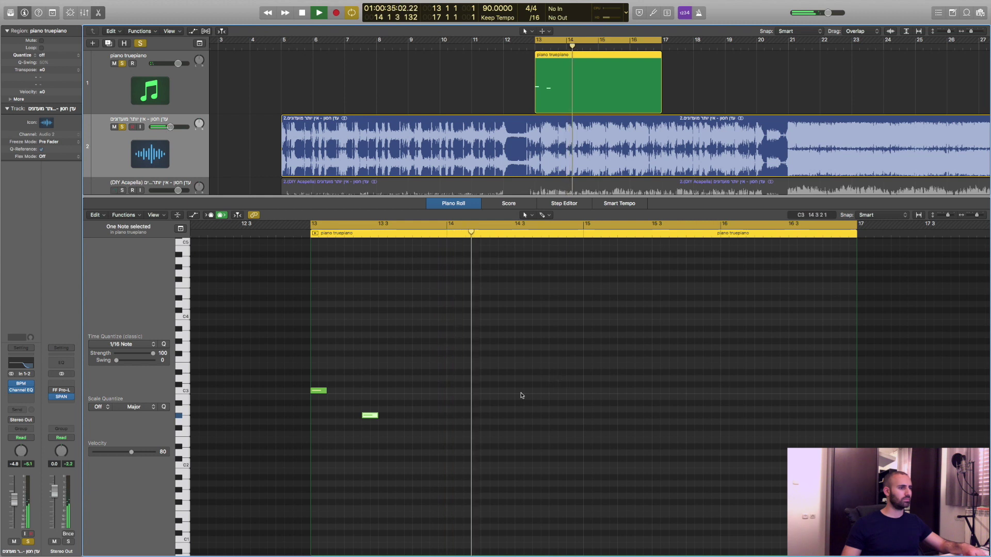
pyautogui.press('space')
pyautogui.press('space')
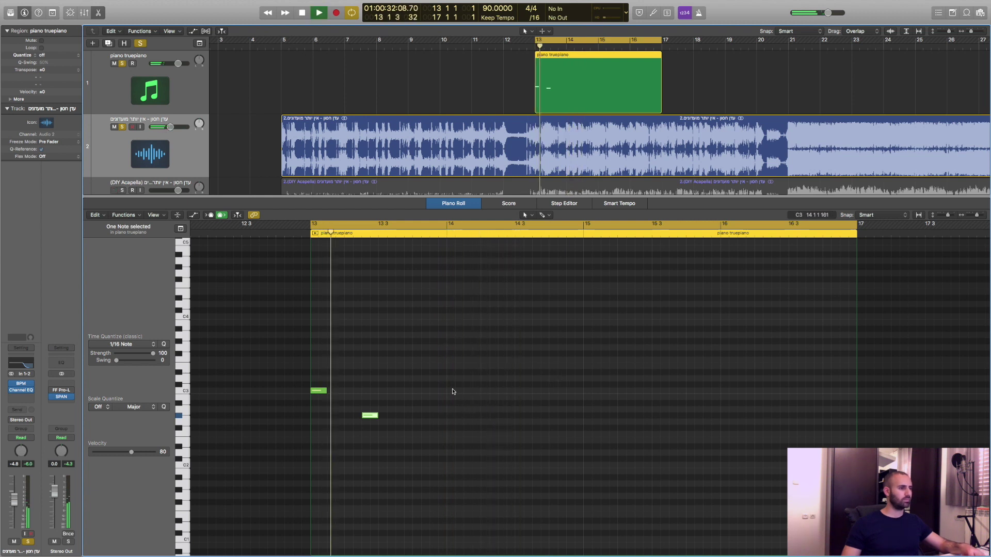
pyautogui.press('space')
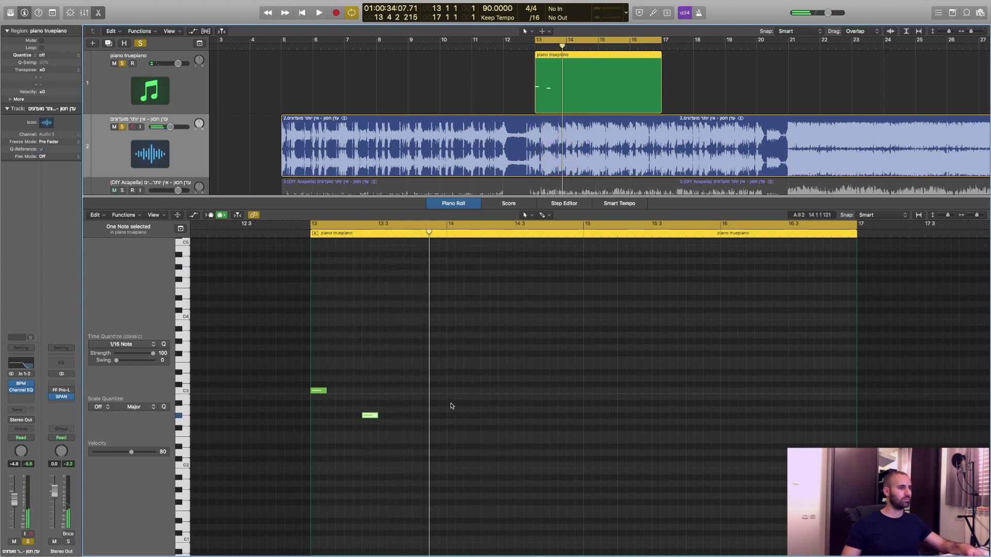
# Add two D#3 notes in beat 1 of bar 14 and an A#2 midway through beat 2, and play them back
pyautogui.click(453, 403)
pyautogui.moveTo(453, 403); pyautogui.dragTo(453, 372)
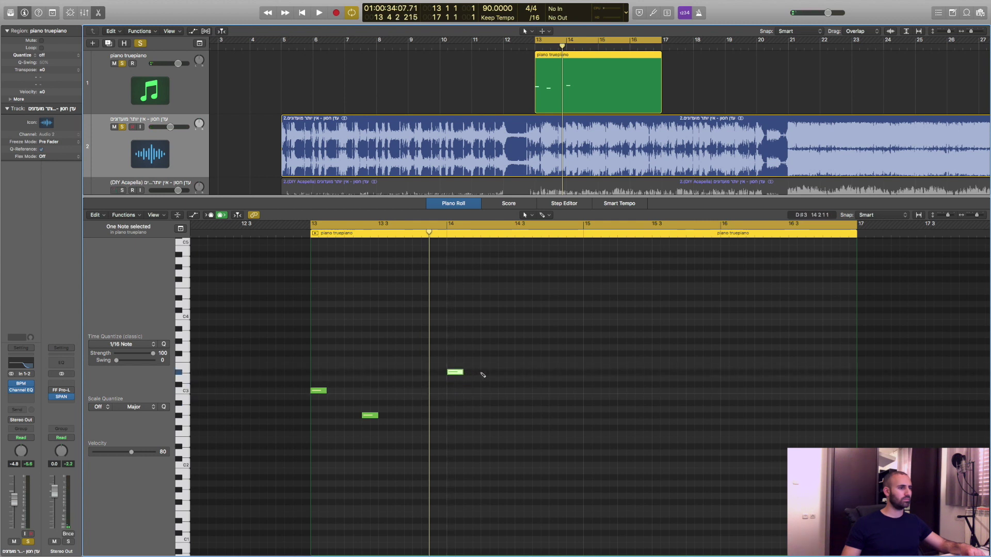
pyautogui.click(481, 373)
pyautogui.click(505, 404)
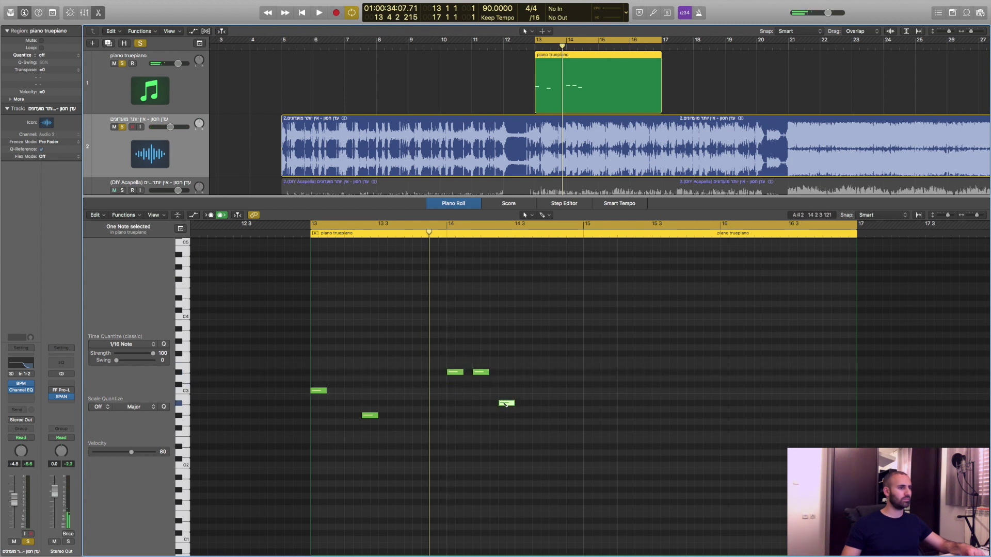
pyautogui.click(505, 404)
pyautogui.press('space')
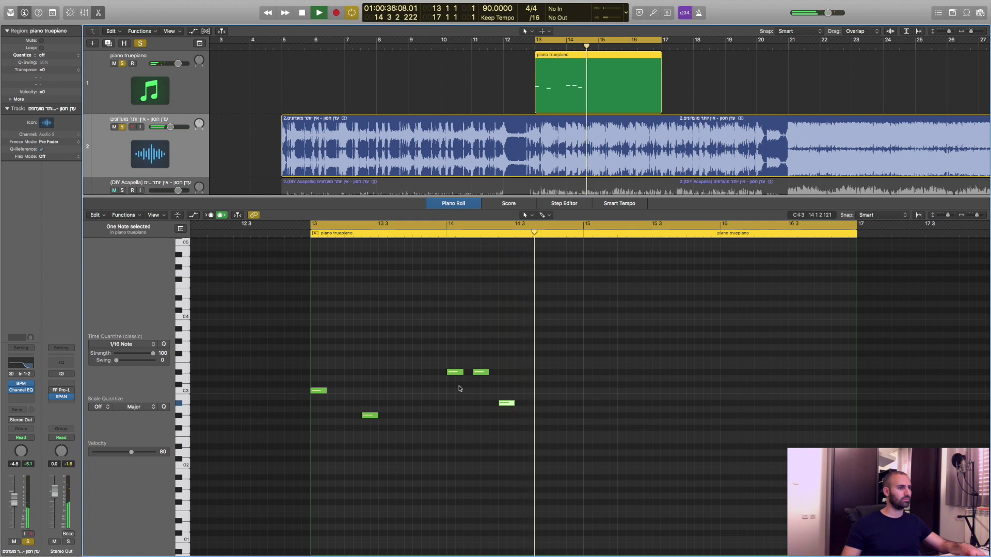
pyautogui.press('space')
# Repeat the five bass notes once so the copy starts at bar 15, and play the loop
pyautogui.moveTo(555, 468); pyautogui.dragTo(326, 355)
pyautogui.press('super+r')
pyautogui.press('space')
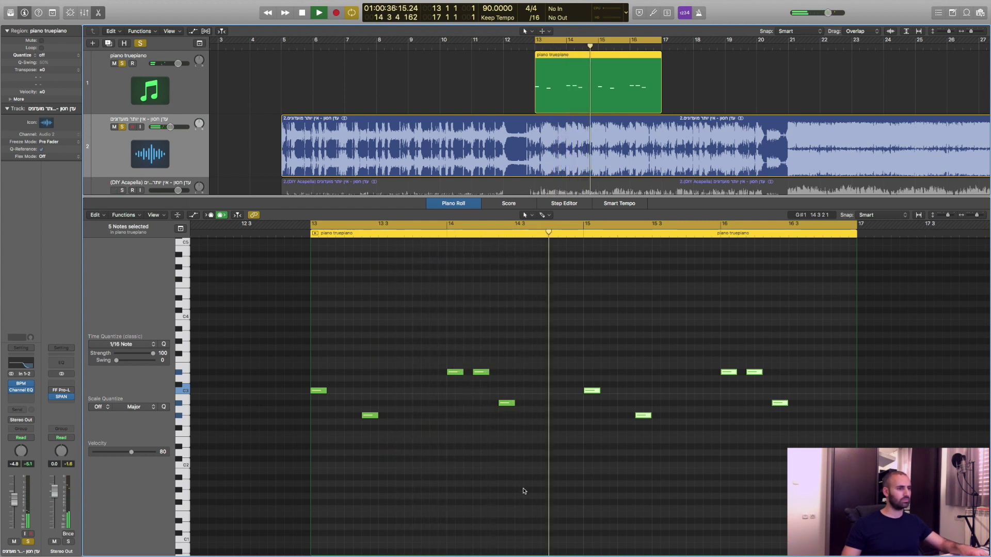
pyautogui.press('space')
# Transpose all ten notes down one octave and play them against the song
pyautogui.click(510, 455)
pyautogui.press('super+a')
pyautogui.hotkey('alt', 'shift', 'Down')
pyautogui.press('space')
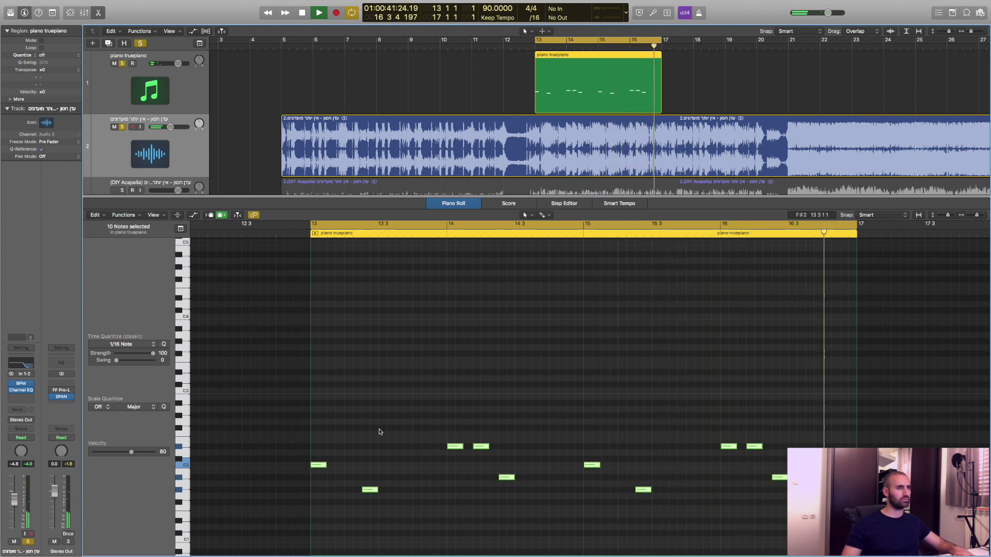
pyautogui.press('space')
# Turn off cycling, repeat the four-bar piano region once so the copy starts at bar 17, and play it against the song
pyautogui.press('c')
pyautogui.click(687, 85)
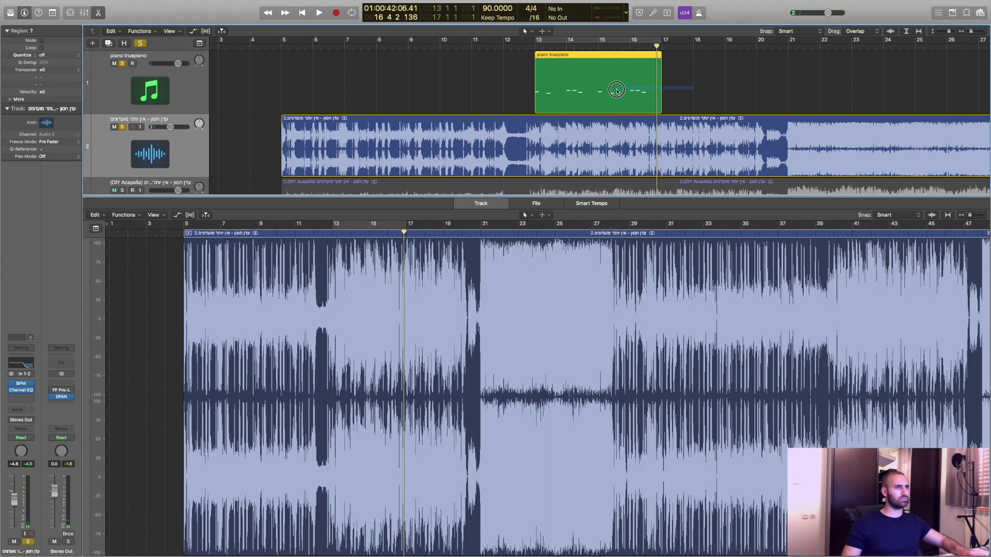
pyautogui.click(616, 90)
pyautogui.press('super+r')
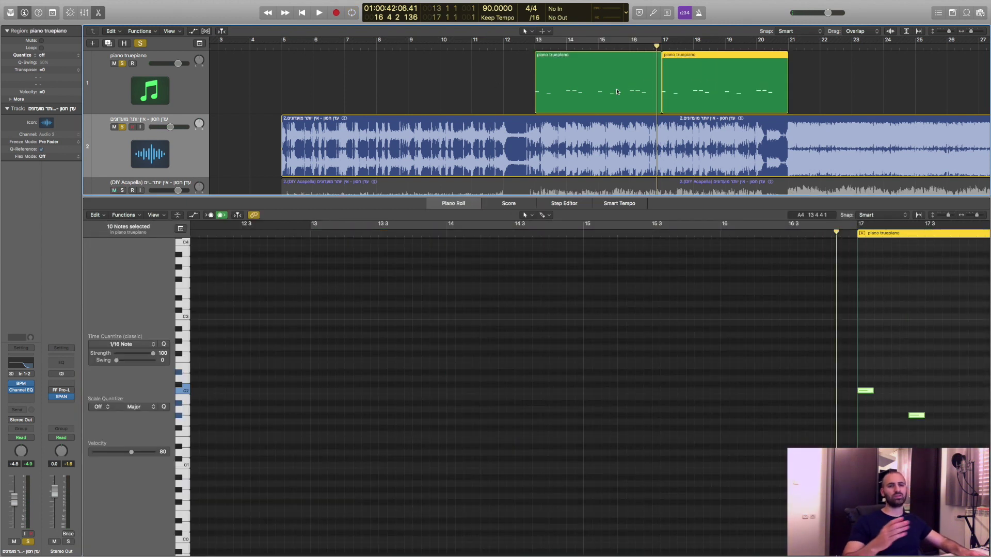
pyautogui.hscroll(5, 566, 81)
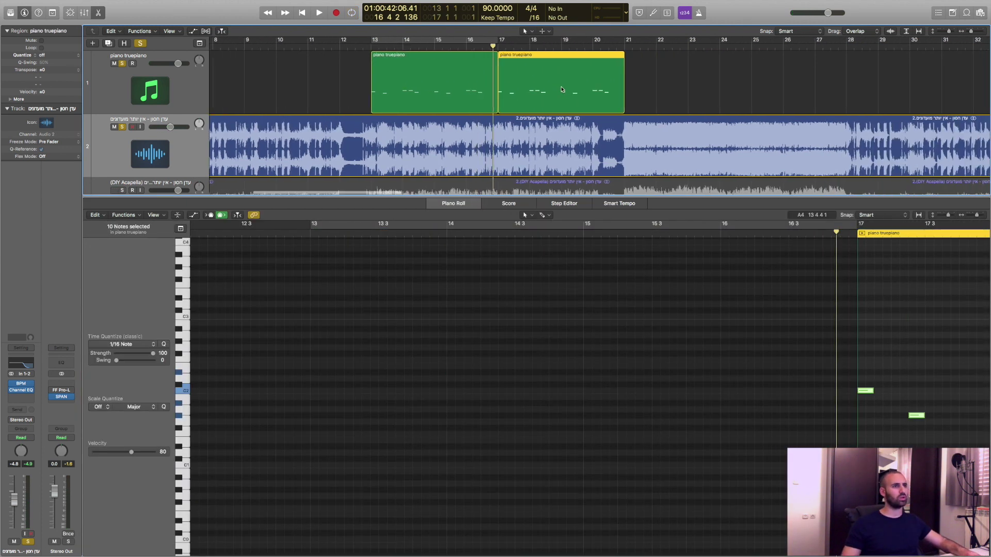
pyautogui.press('space')
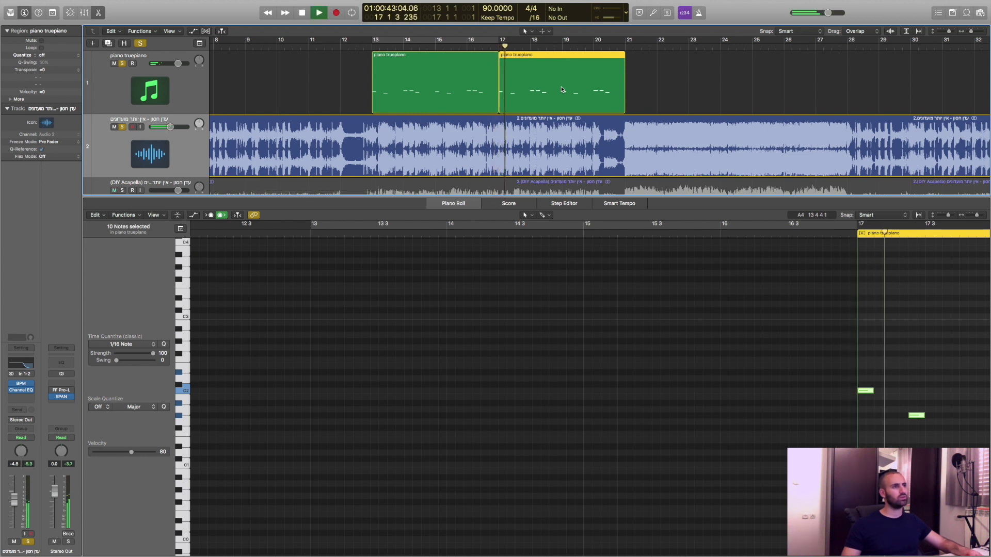
pyautogui.hscroll(3, 562, 89)
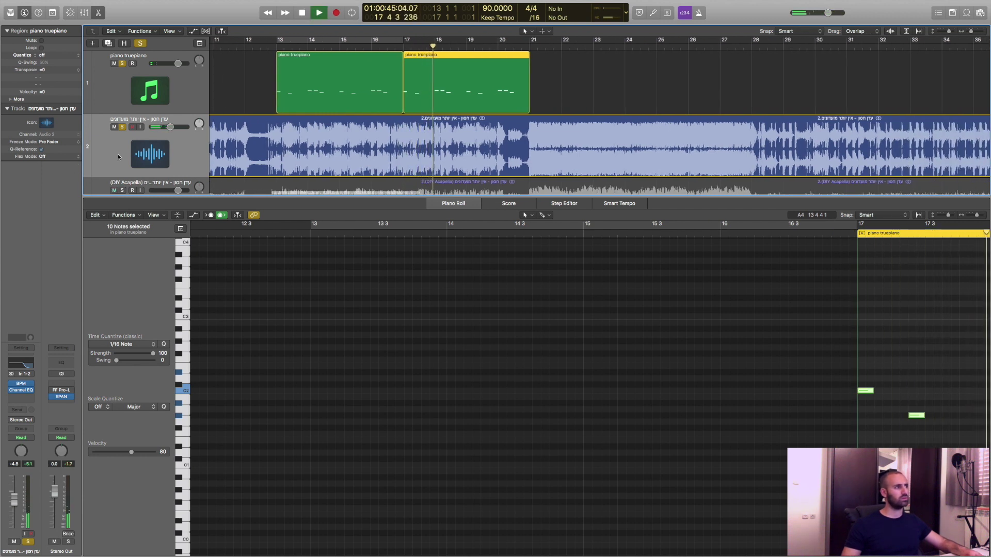
# Set the high-cut frequency of the song track's Channel EQ to 1940 Hz while listening, and close the plug-in
pyautogui.click(33, 364)
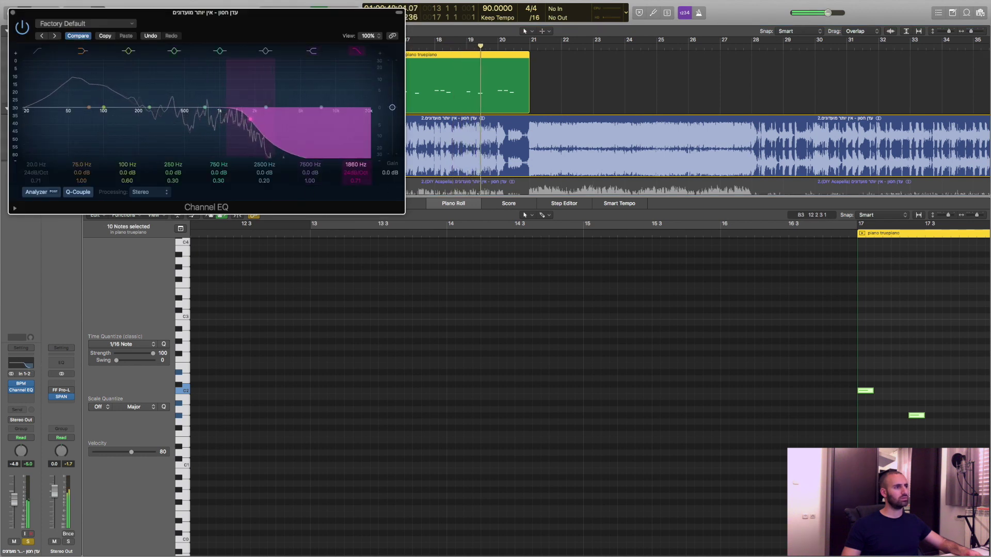
pyautogui.moveTo(351, 166); pyautogui.dragTo(350, 164)
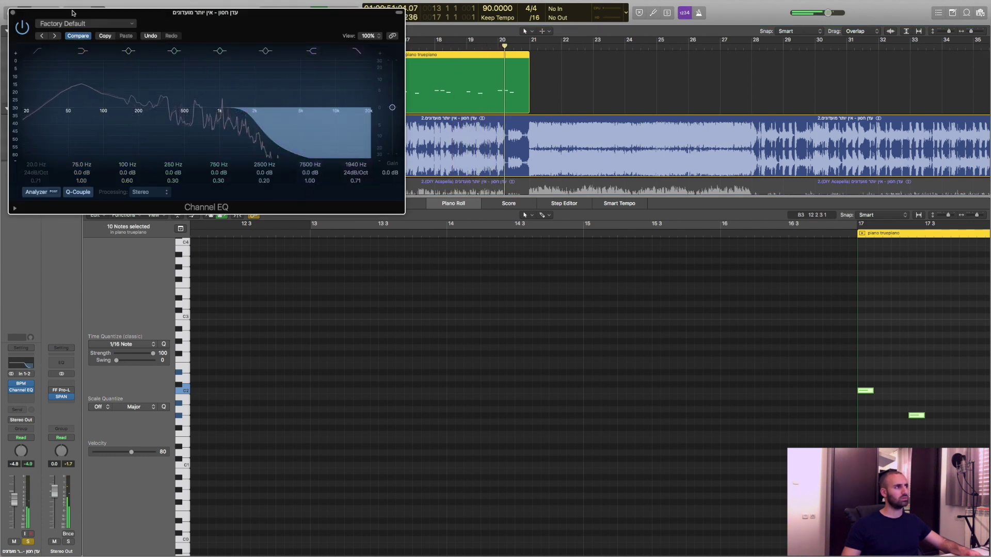
pyautogui.click(12, 11)
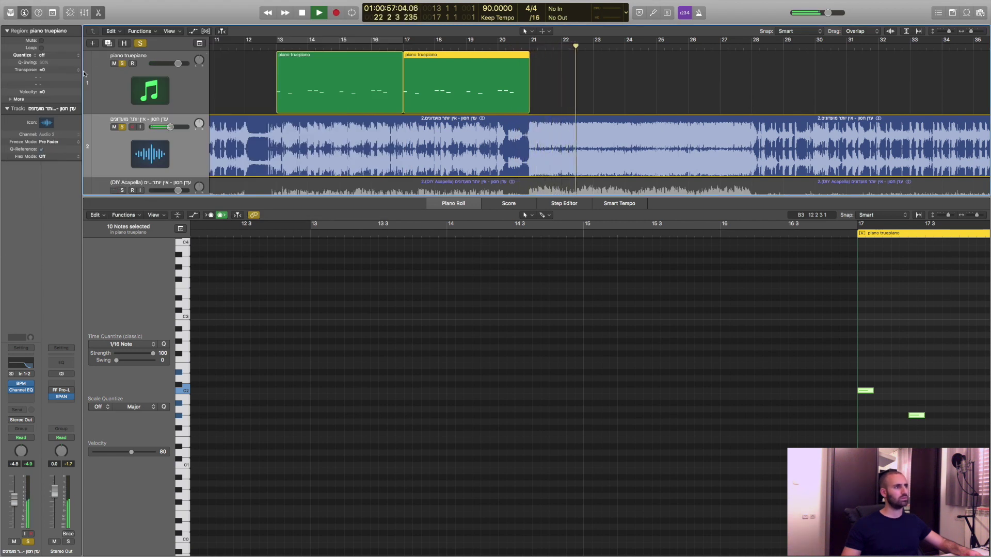
pyautogui.press('space')
# Copy the piano region to bar 21, cycle bars 21 to 25, and play its bass notes against the song
pyautogui.moveTo(440, 86); pyautogui.dragTo(553, 75)
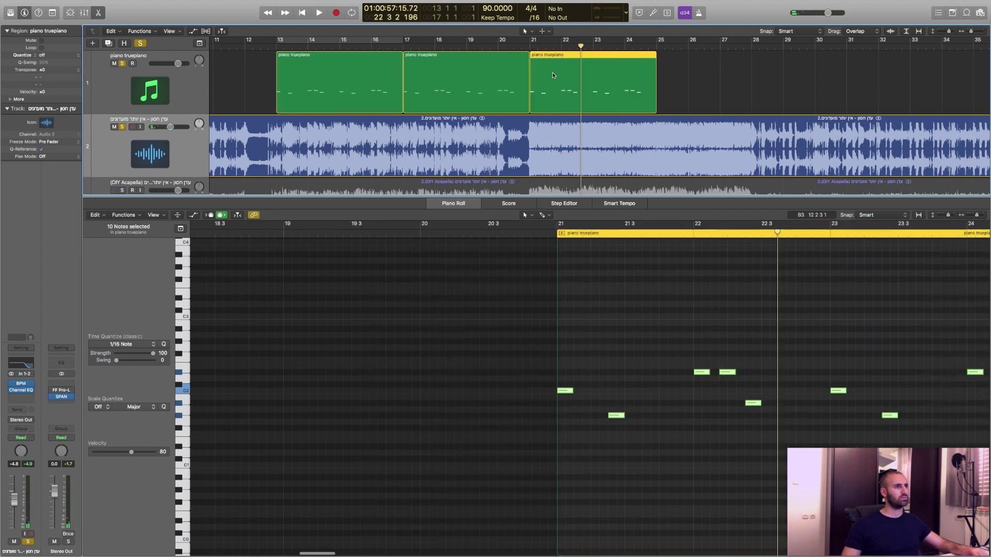
pyautogui.moveTo(531, 41); pyautogui.dragTo(657, 39)
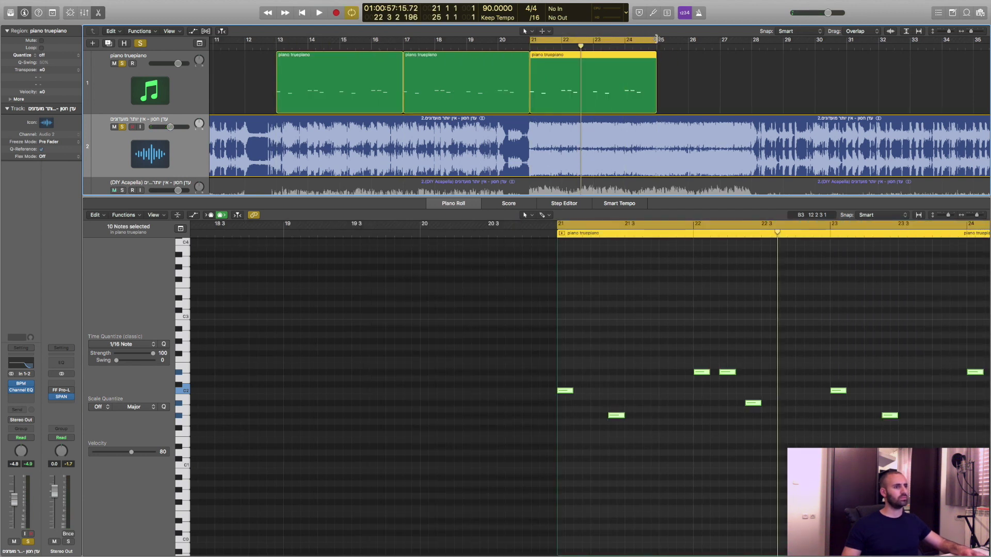
pyautogui.press('space')
pyautogui.hscroll(5, 474, 259)
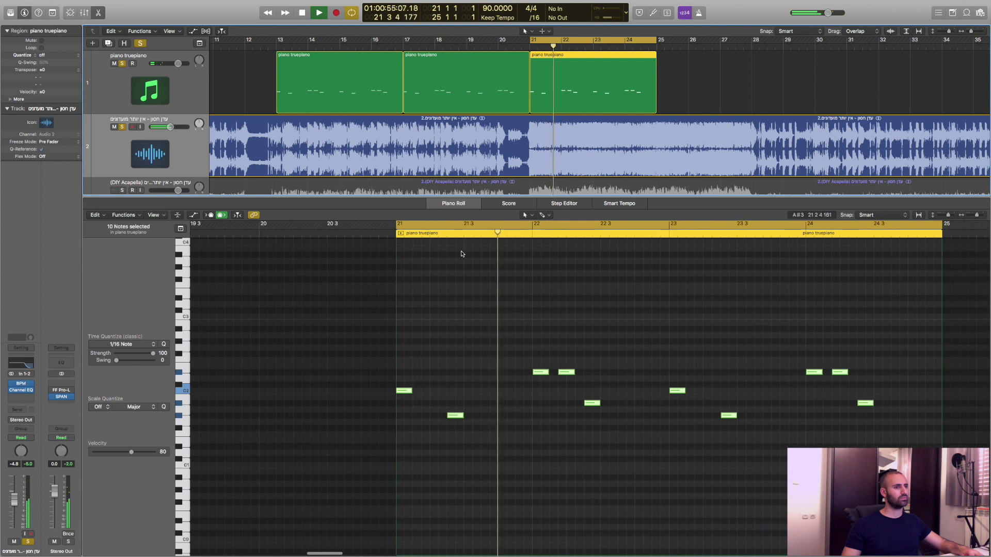
pyautogui.press('space')
pyautogui.click(565, 372)
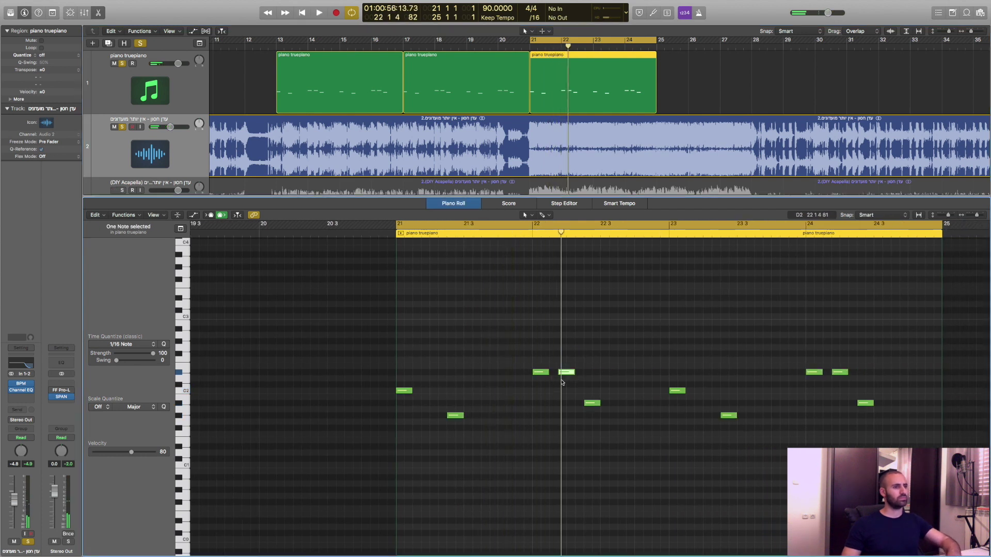
pyautogui.press('space')
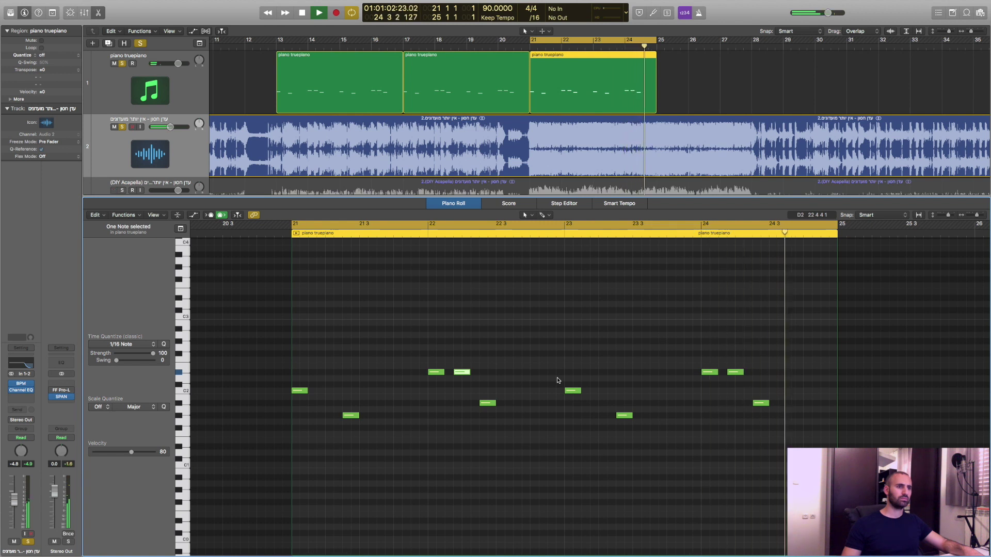
pyautogui.press('space')
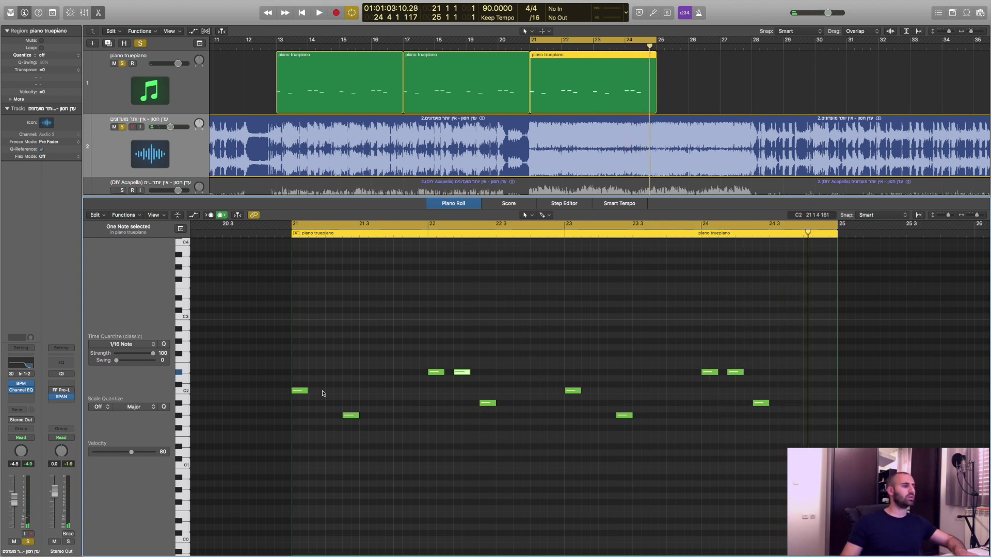
# Copy the first C2 note of bar 21 up to G2 and play the two notes together
pyautogui.click(322, 393)
pyautogui.scroll(2, 321, 386)
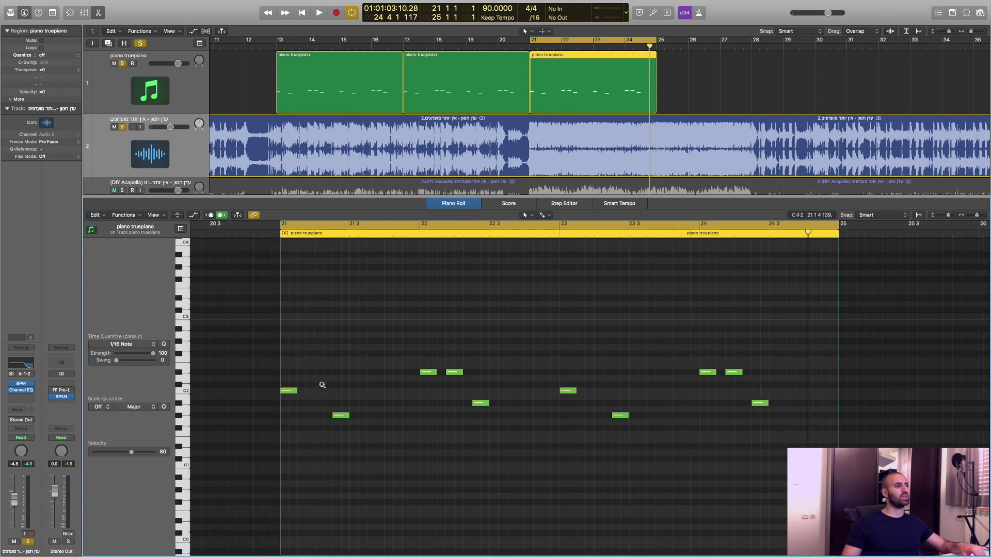
pyautogui.hscroll(-3, 322, 387)
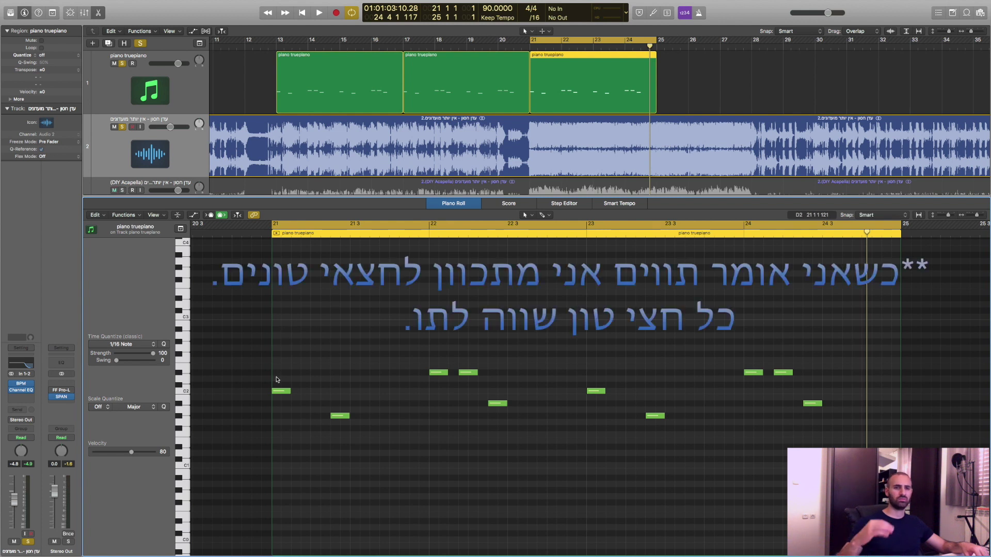
pyautogui.moveTo(283, 391); pyautogui.dragTo(282, 348)
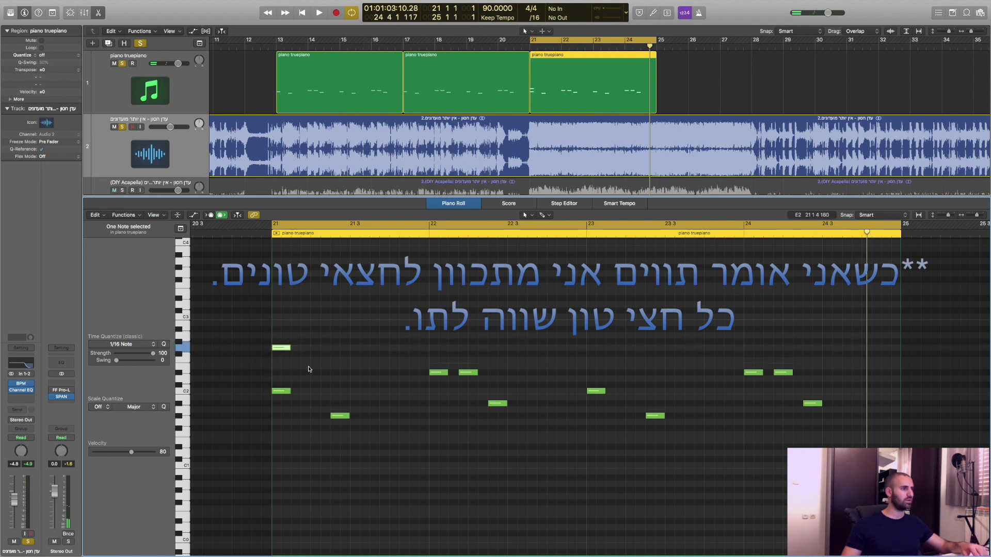
pyautogui.click(309, 368)
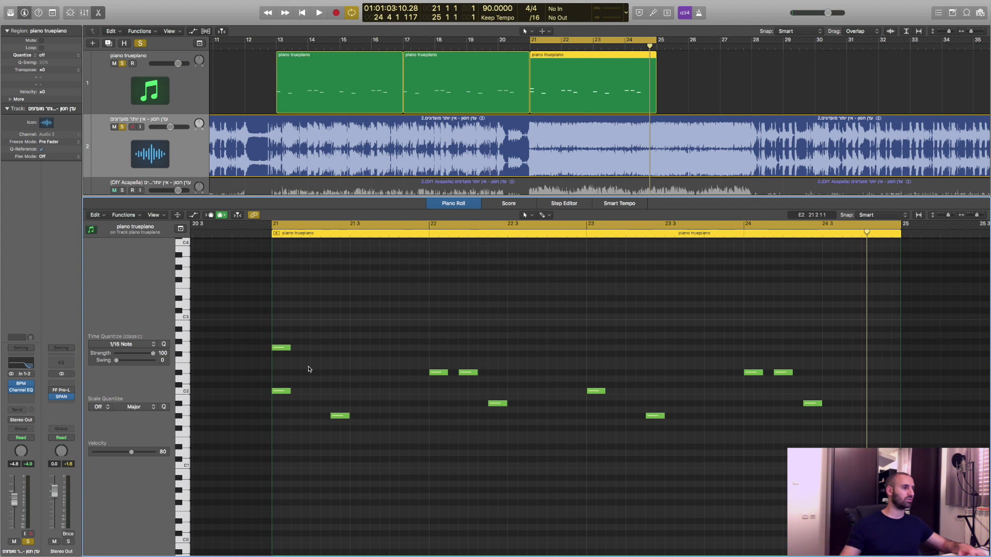
pyautogui.press('space')
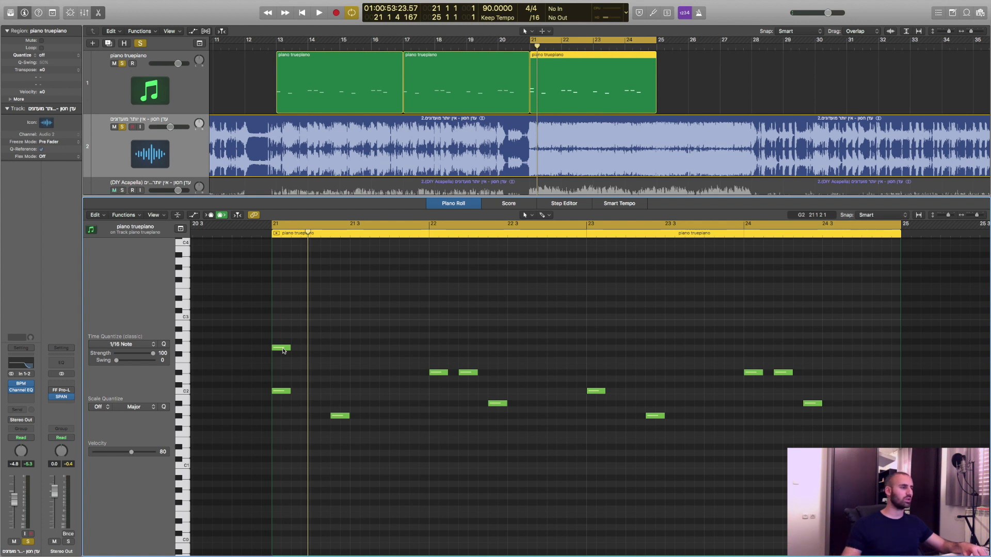
# Add an E2 note between the C2 and G2 at bar 21, play the chord, and lower that note to D#2
pyautogui.moveTo(284, 351); pyautogui.dragTo(283, 369)
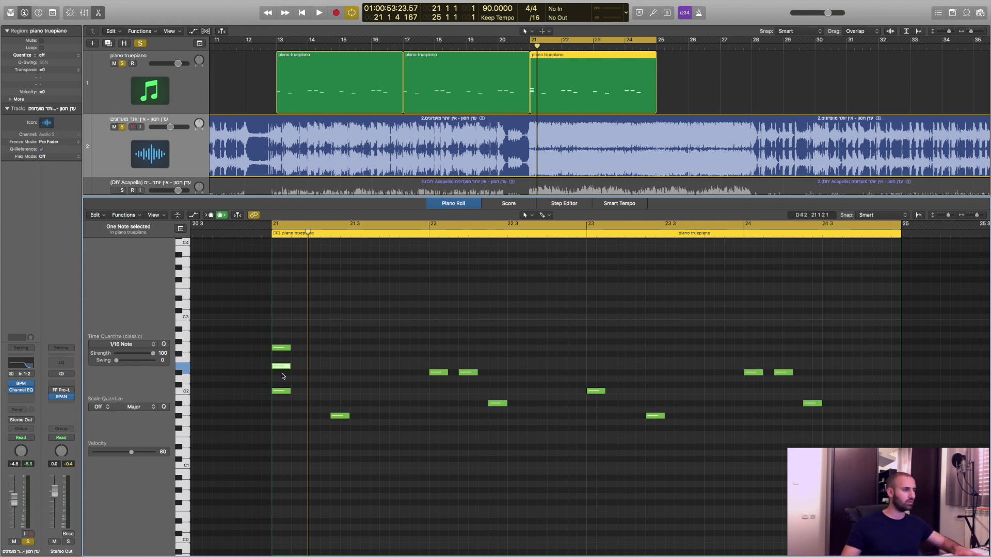
pyautogui.press('space')
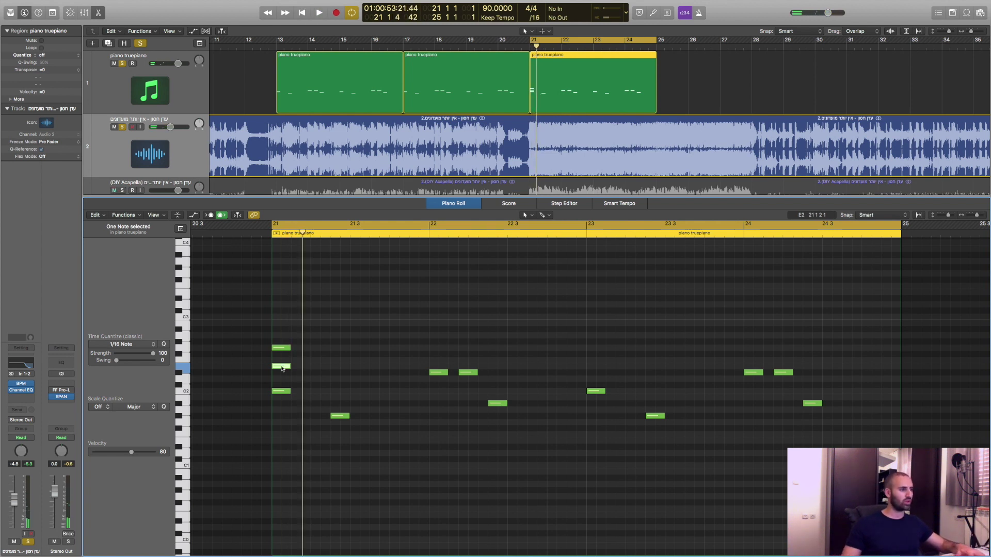
pyautogui.moveTo(282, 368); pyautogui.dragTo(281, 374)
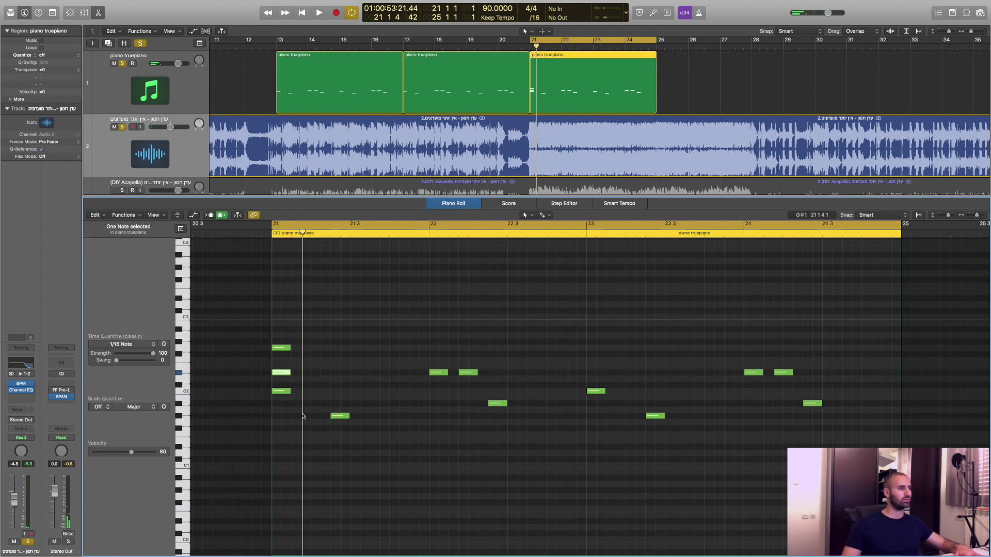
# Lengthen the three C minor chord notes at bar 21 until the next bass note, and play the chord with the song
pyautogui.moveTo(297, 412); pyautogui.dragTo(274, 317)
pyautogui.moveTo(302, 405); pyautogui.dragTo(272, 312)
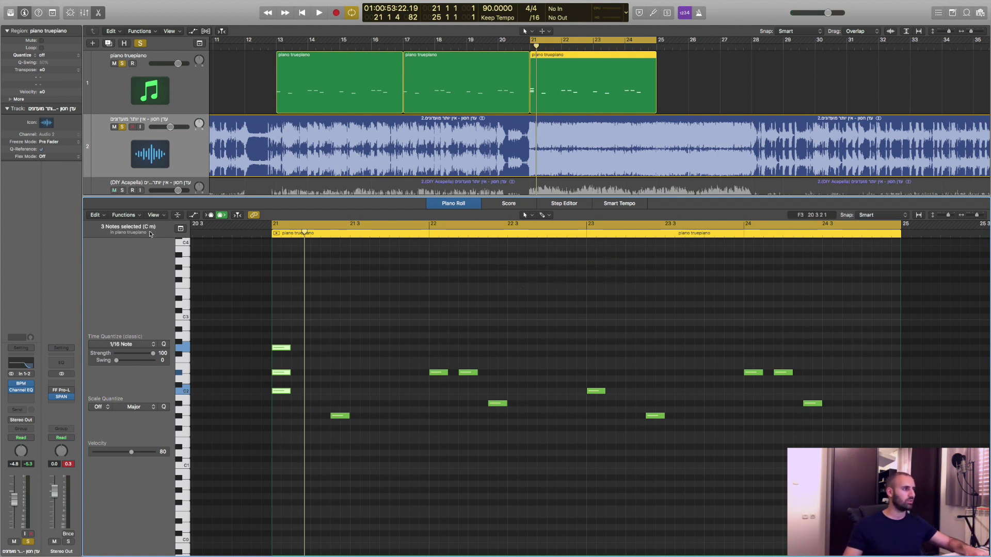
pyautogui.moveTo(292, 419); pyautogui.dragTo(328, 347)
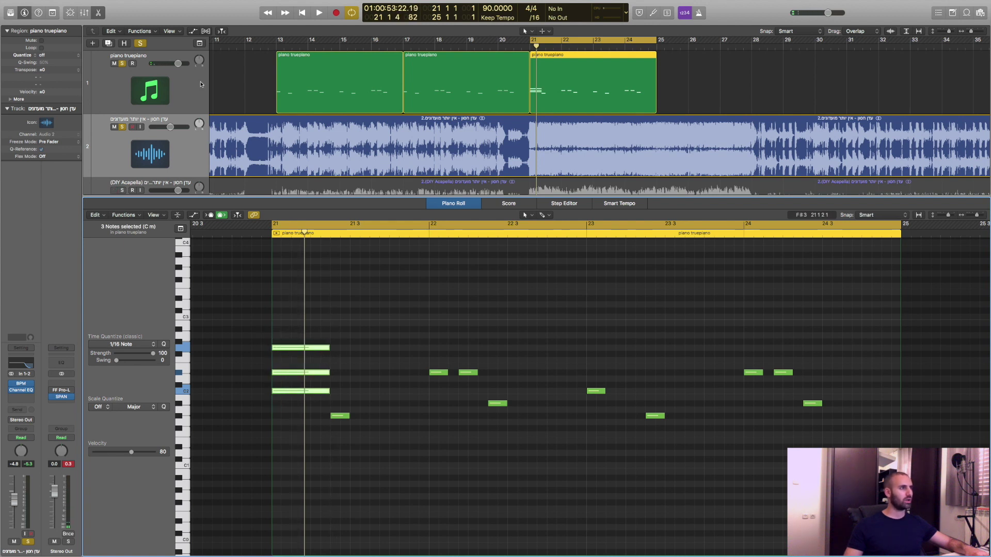
pyautogui.scroll(-3, 650, 136)
pyautogui.scroll(1, 650, 137)
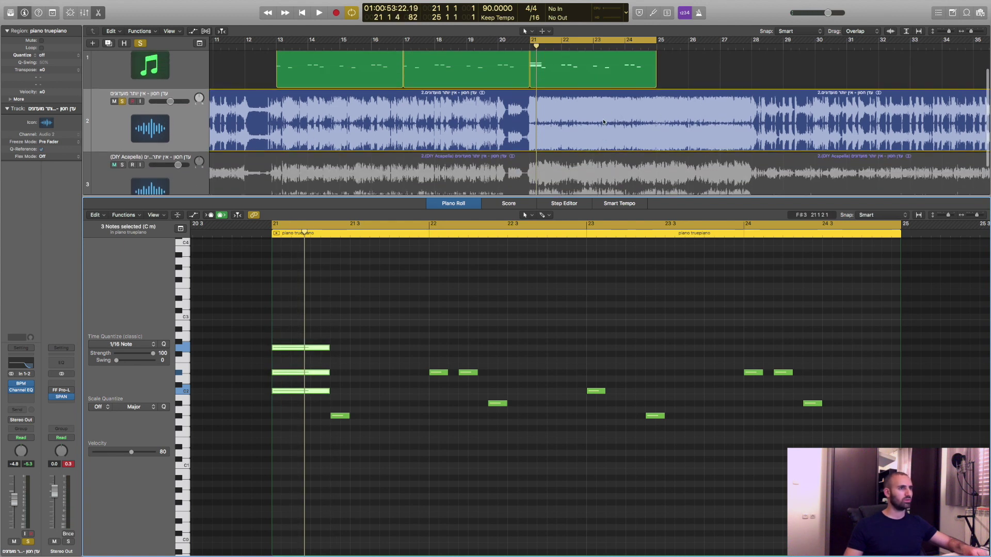
pyautogui.press('space')
pyautogui.press('space')
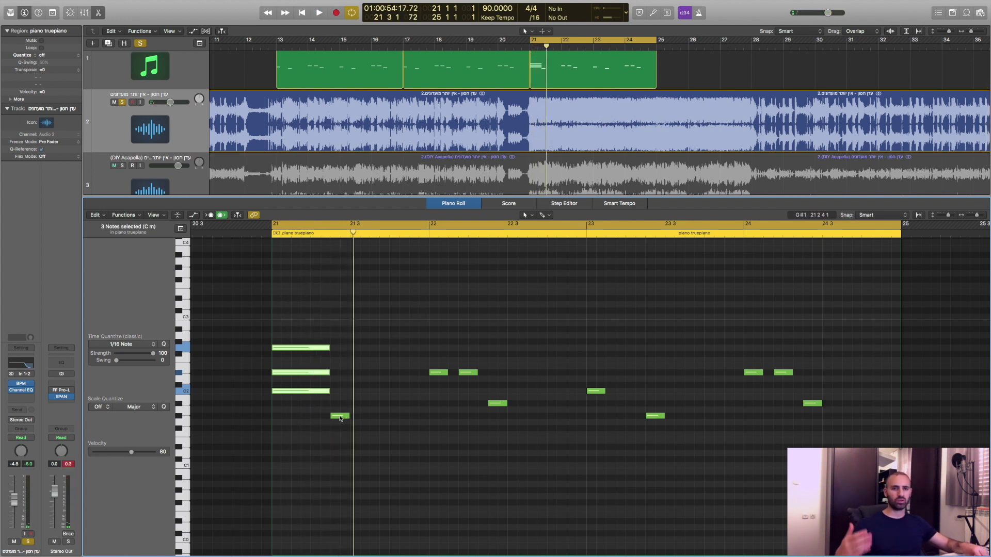
# Copy the G#1 bass note in bar 21 up to C2 and D#2 to form a chord, and play it
pyautogui.moveTo(340, 418); pyautogui.dragTo(340, 393)
pyautogui.press('space')
pyautogui.press('space')
pyautogui.press('space')
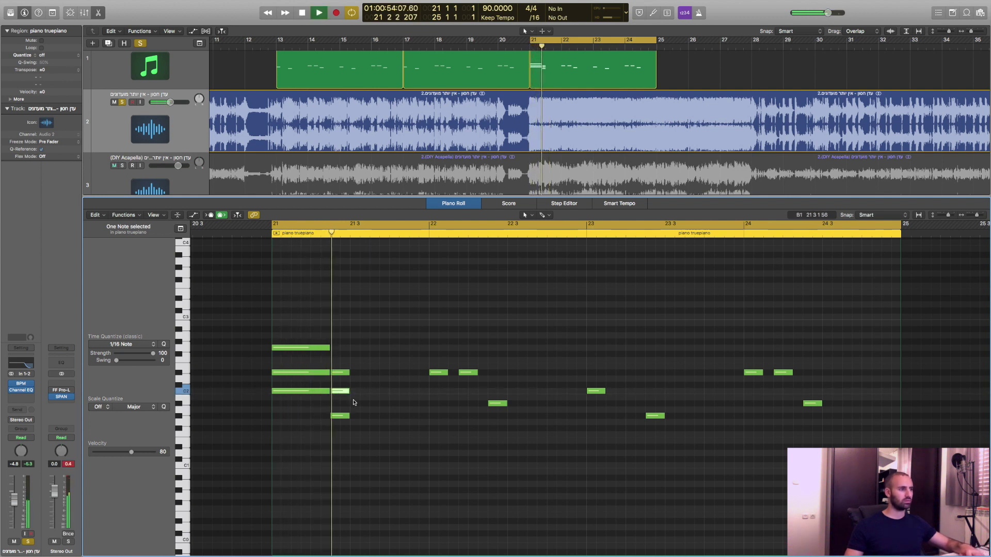
# Extend the three notes of the G#1 chord to the start of bar 22 and play them back
pyautogui.press('space')
pyautogui.moveTo(367, 448); pyautogui.dragTo(428, 377)
pyautogui.press('space')
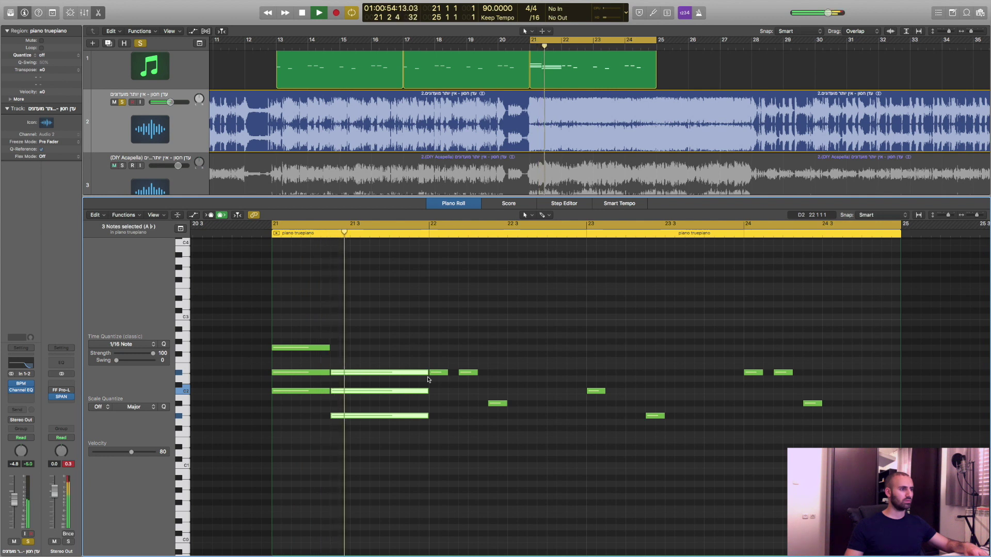
pyautogui.press('space')
# Replace the two D#2 notes in bar 22 with one chord of D#2, G2 and A#2 lasting until the next bass note, and play it
pyautogui.click(460, 361)
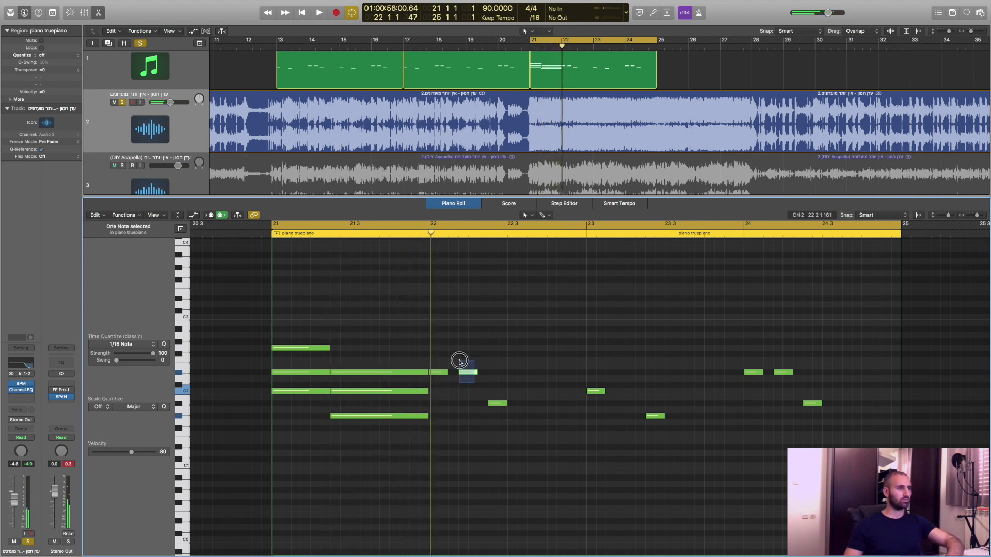
pyautogui.moveTo(447, 372); pyautogui.dragTo(453, 347)
pyautogui.press('space')
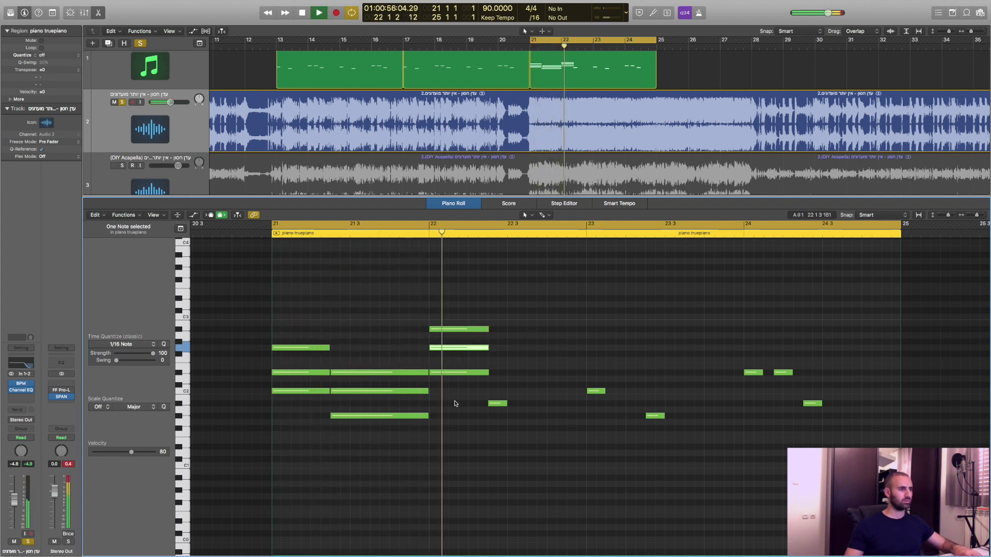
pyautogui.press('space')
# Copy the A#1 bass note in bar 22 up to C#2 and F2 to form a chord, and play it against the song
pyautogui.click(497, 404)
pyautogui.moveTo(497, 404); pyautogui.dragTo(491, 335)
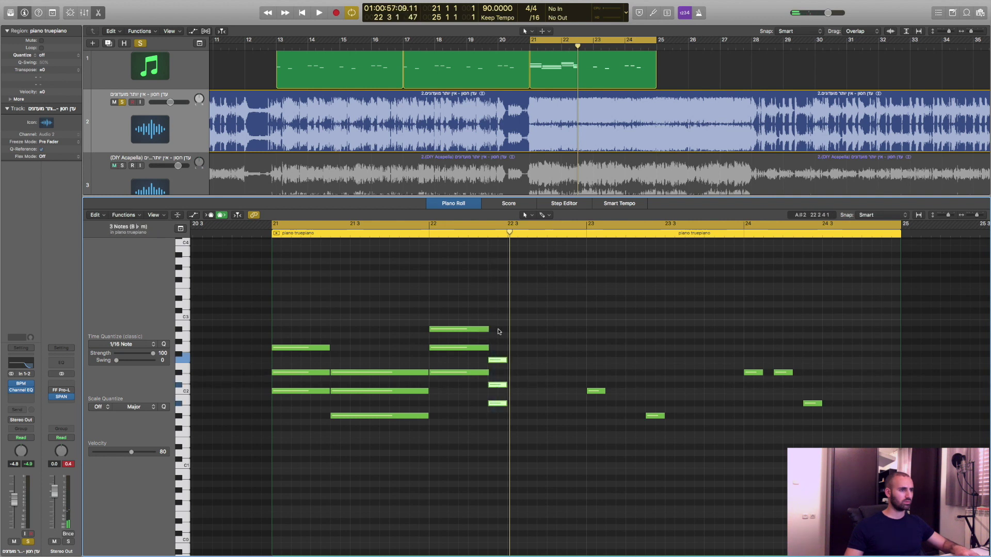
pyautogui.press('space')
pyautogui.click(526, 393)
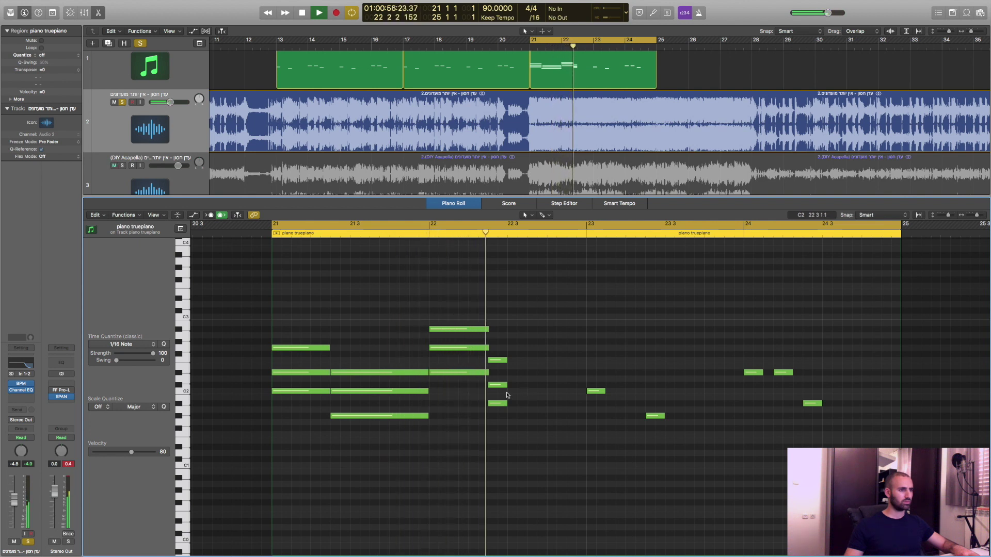
pyautogui.press('space')
# Raise the A#1 chord's middle note to D2, play it, and extend all three notes to the start of bar 23
pyautogui.moveTo(498, 385); pyautogui.dragTo(498, 379)
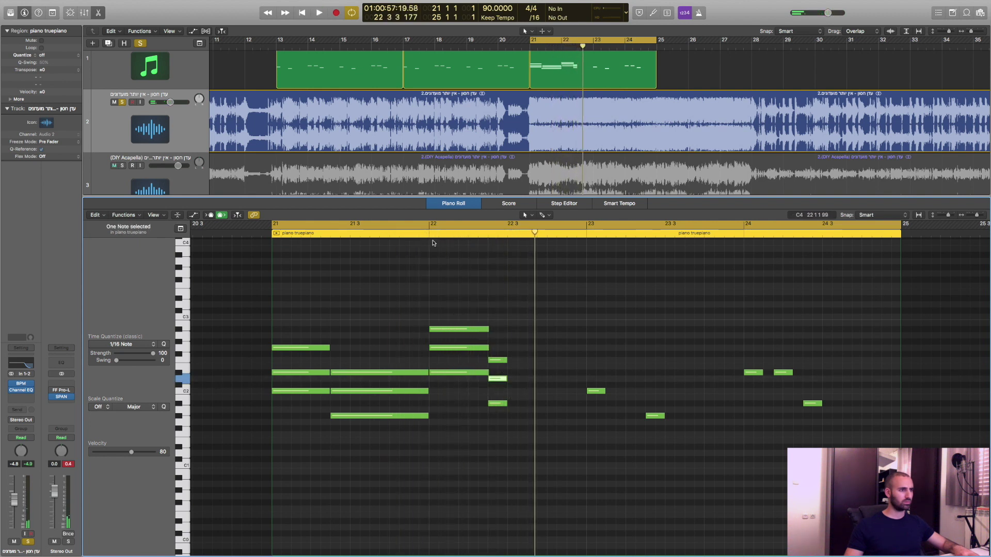
pyautogui.press('space')
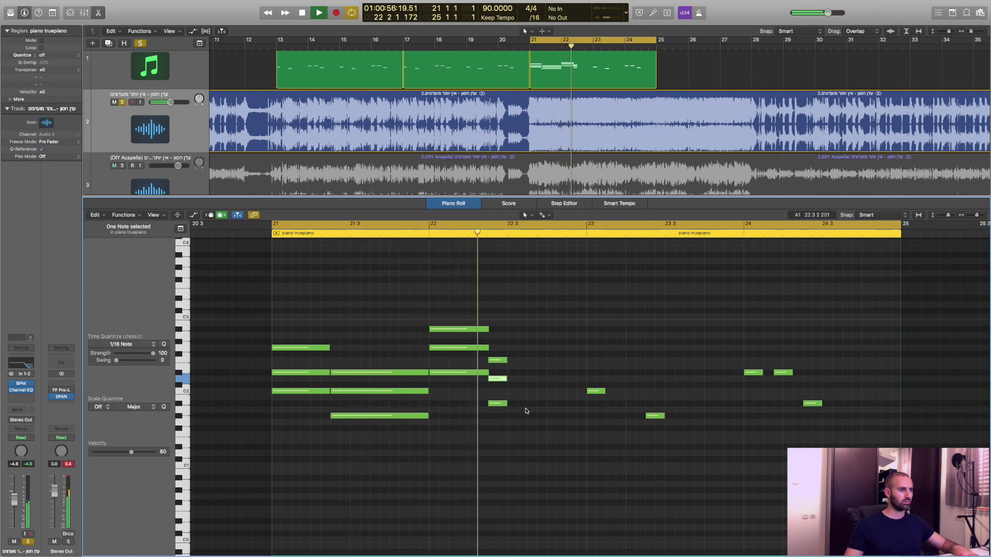
pyautogui.press('space')
pyautogui.moveTo(522, 409); pyautogui.dragTo(583, 360)
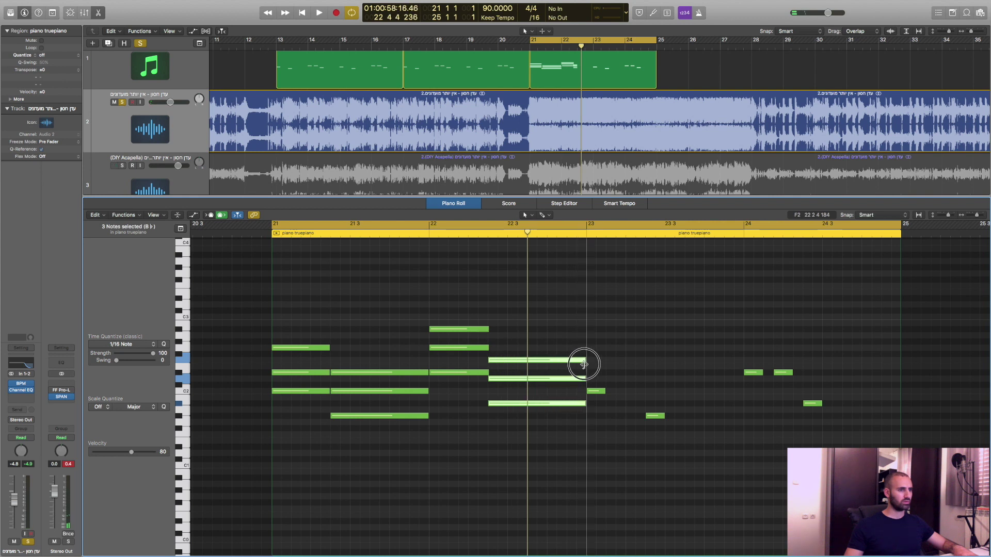
# Delete the leftover bass notes in bars 23 and 24 and close the Piano Roll
pyautogui.moveTo(715, 448); pyautogui.dragTo(588, 377)
pyautogui.press('Delete')
pyautogui.moveTo(720, 420); pyautogui.dragTo(832, 342)
pyautogui.press('Delete')
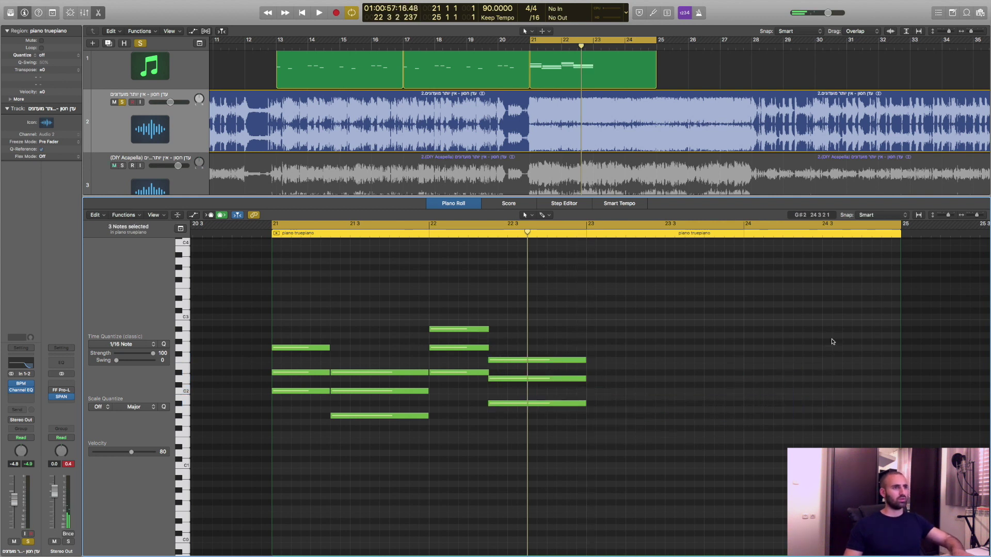
pyautogui.press('p')
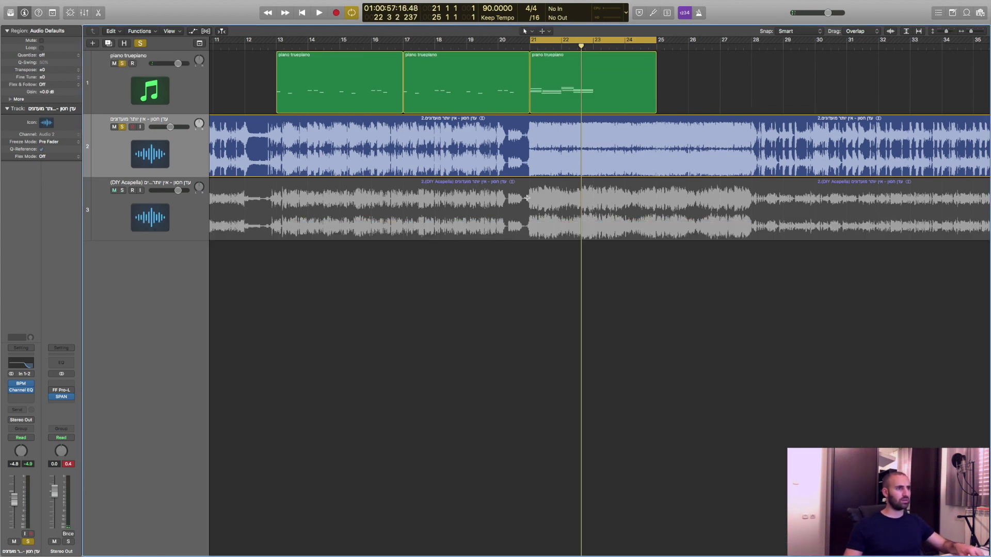
# Split the acapella and song regions at bar 21, and switch the solo from the song to the acapella track
pyautogui.click(527, 198)
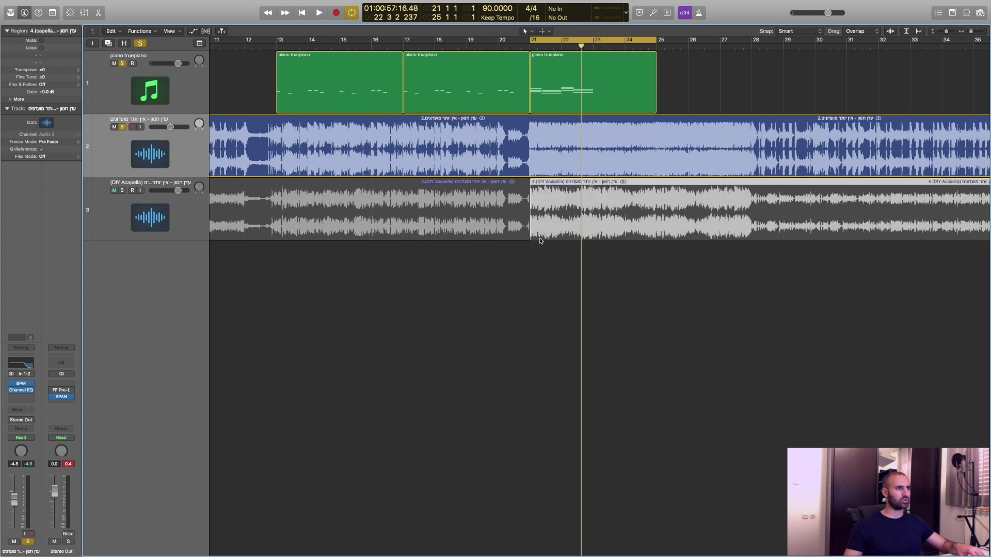
pyautogui.click(527, 135)
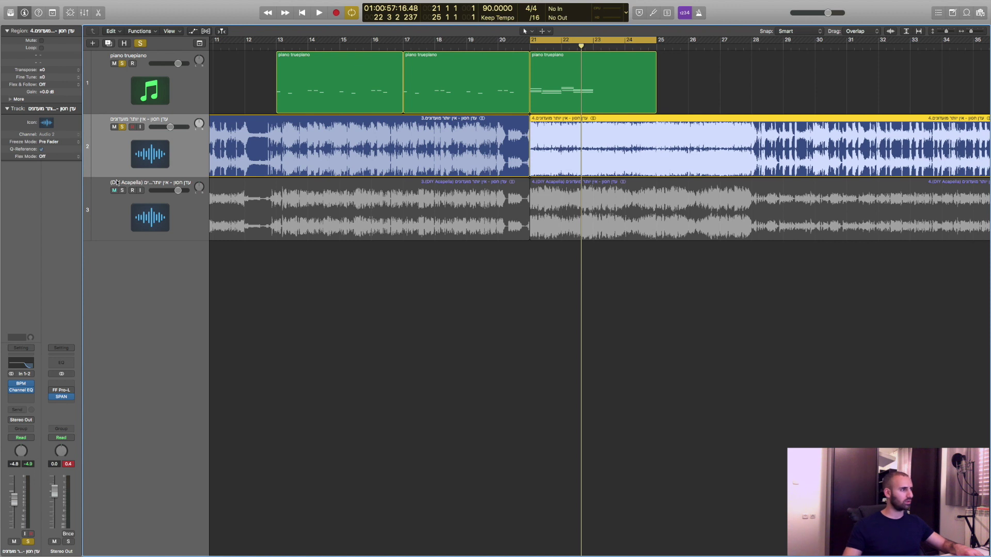
pyautogui.click(122, 127)
pyautogui.click(128, 213)
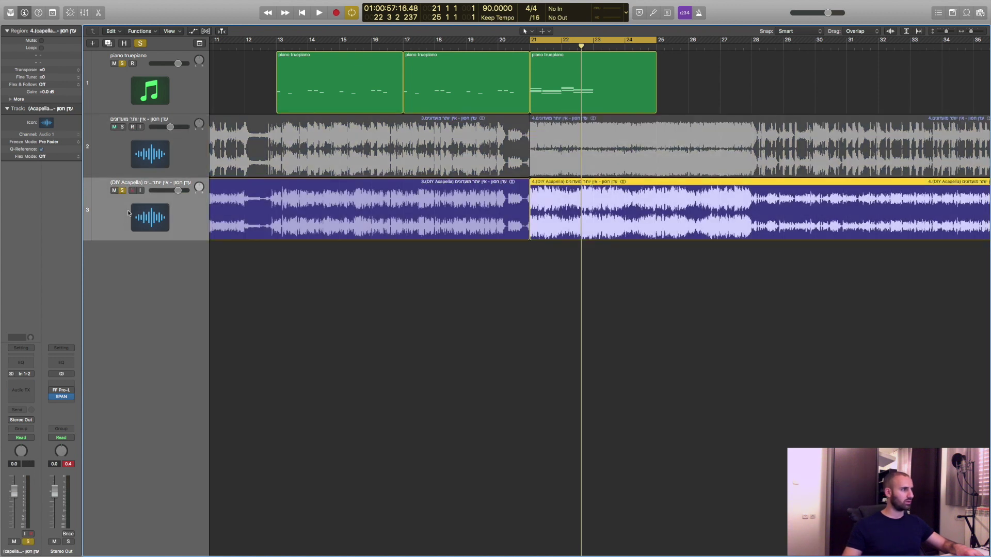
# Add a Channel EQ low cut at about 230 Hz to the acapella track and lower its volume to -6.8 dB
pyautogui.click(32, 361)
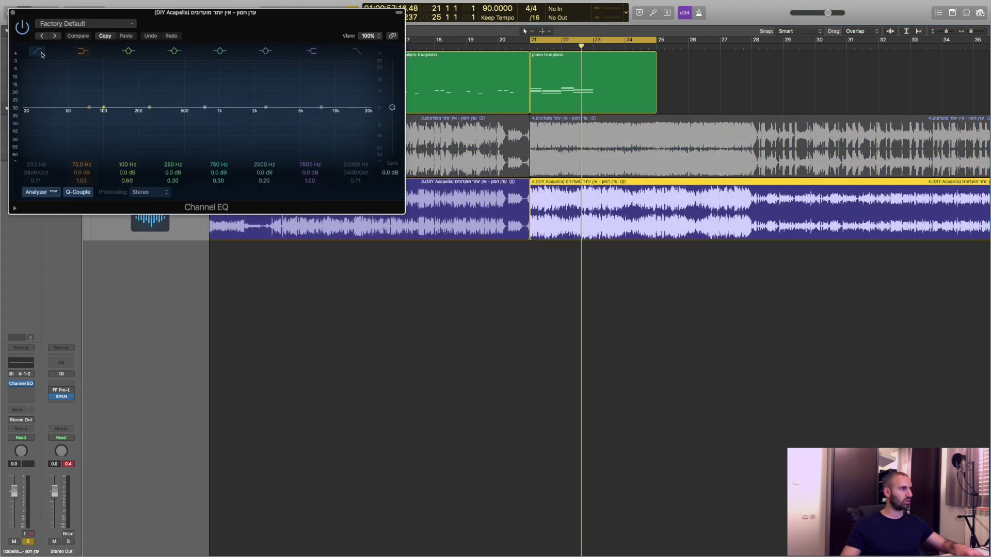
pyautogui.click(43, 179)
pyautogui.moveTo(33, 165); pyautogui.dragTo(32, 139)
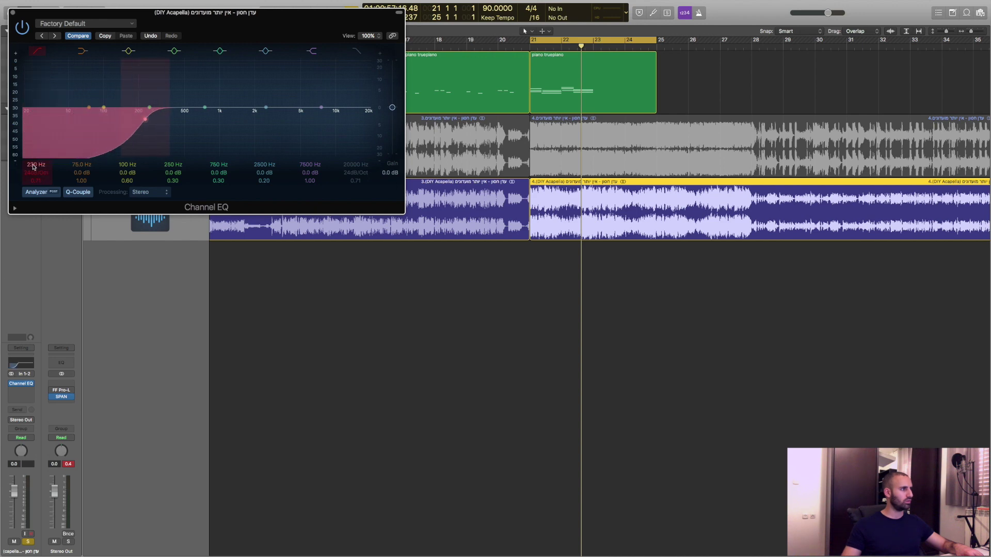
pyautogui.click(13, 12)
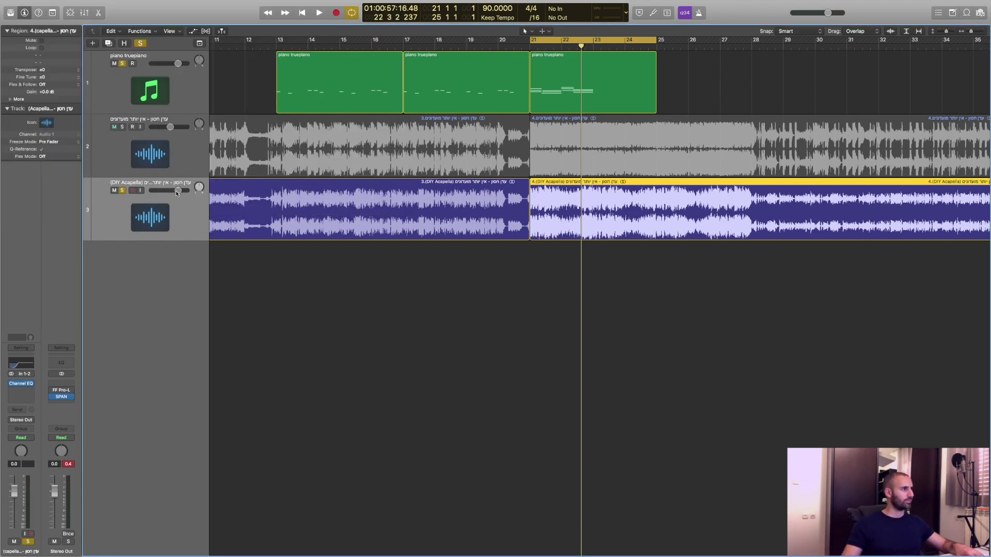
pyautogui.keyDown('ctrl'); pyautogui.keyDown('alt'); pyautogui.click(559, 376); pyautogui.keyUp('alt'); pyautogui.keyUp('ctrl')
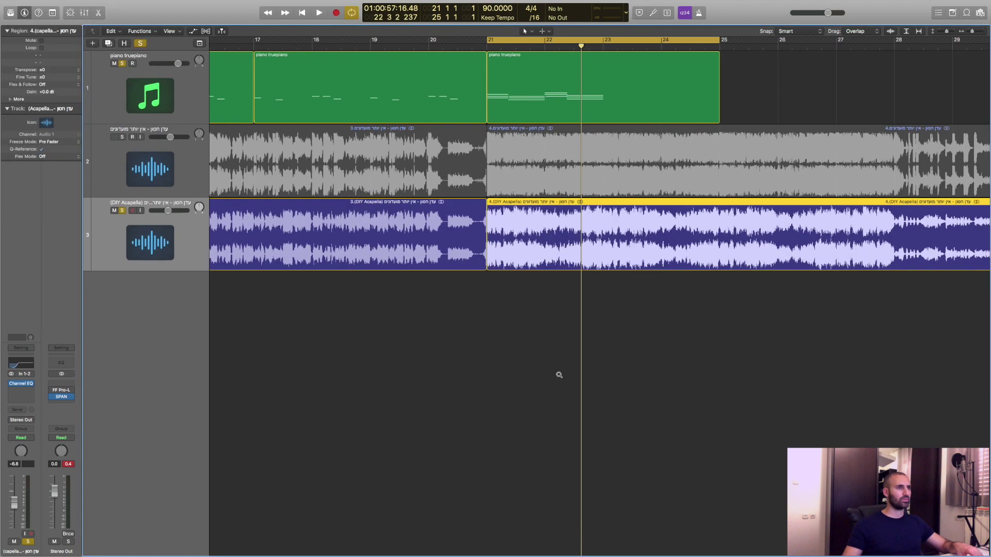
# Split the piano region at bar 23, replace its empty second half with a repeat of the chord region, and turn cycle off
pyautogui.keyDown('super'); pyautogui.doubleClick(617, 61); pyautogui.keyUp('super')
pyautogui.click(655, 85)
pyautogui.press('Delete')
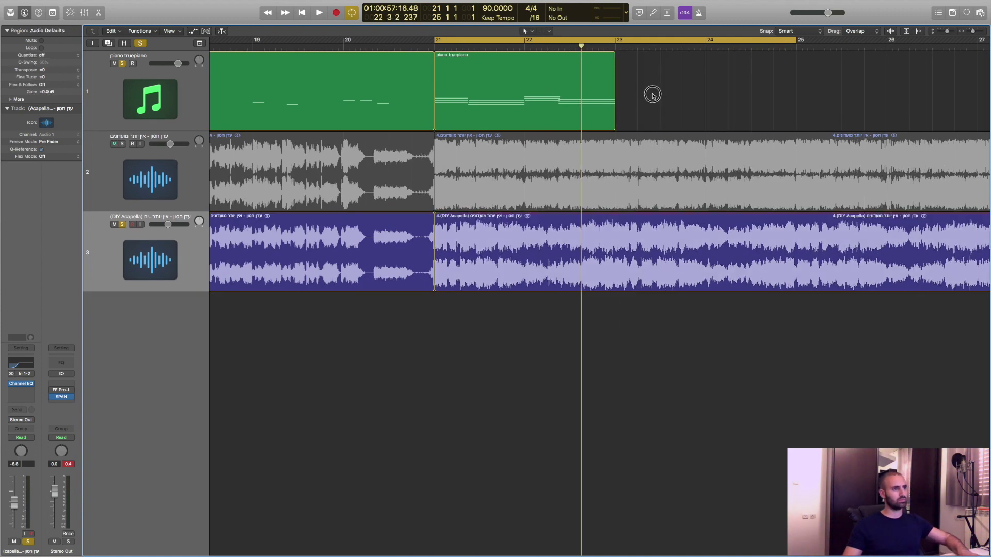
pyautogui.click(575, 94)
pyautogui.press('super+r')
pyautogui.press('c')
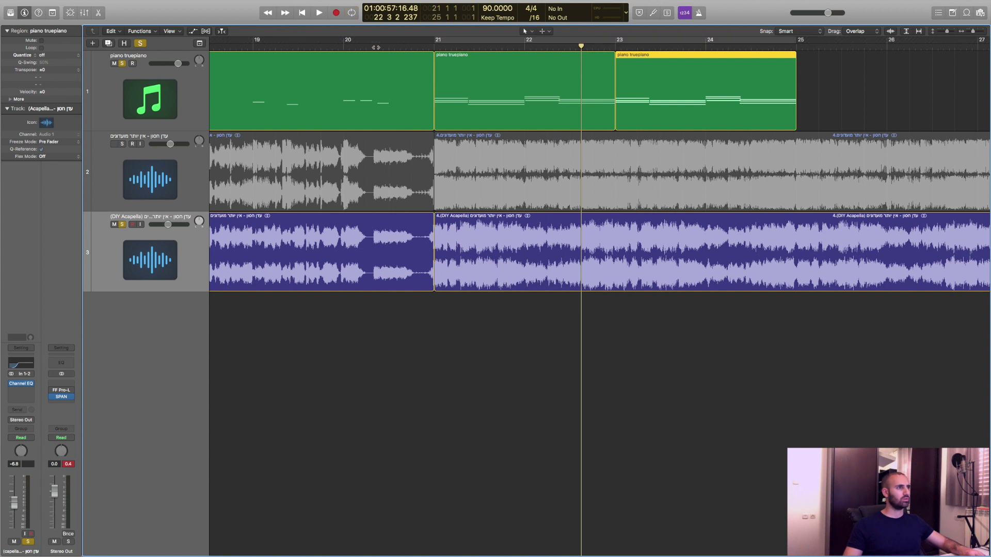
# Mute the bass-line piano region before bar 21 and play the chords with the acapella from before bar 20
pyautogui.click(377, 48)
pyautogui.press('t')
pyautogui.press('m')
pyautogui.click(355, 82)
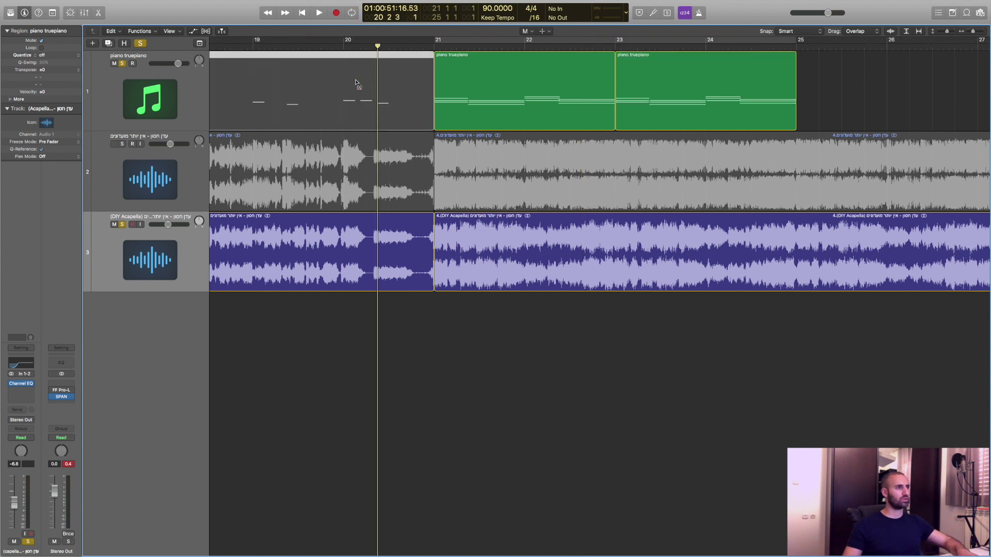
pyautogui.click(338, 47)
pyautogui.press('space')
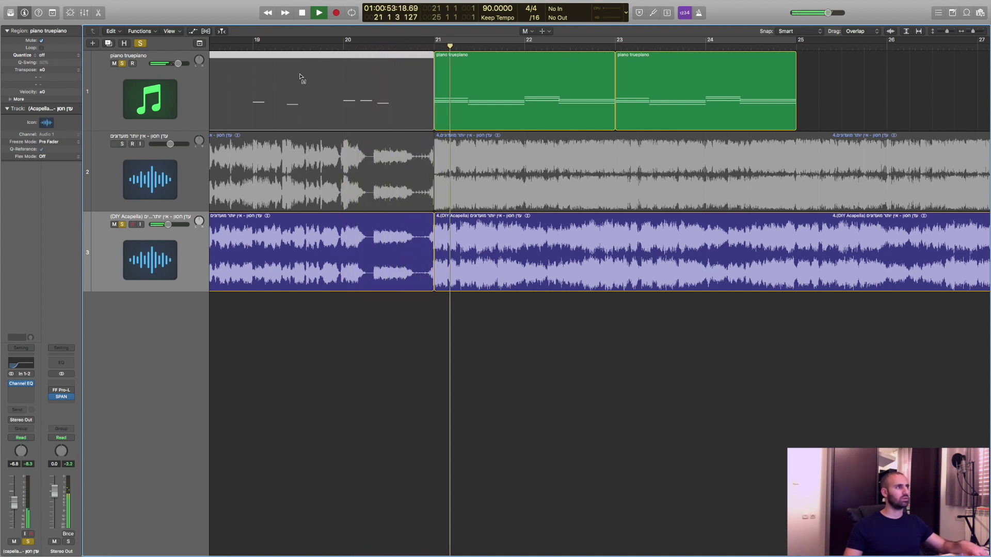
# Open both chord regions together in the Piano Roll and play them with cycle on for bars 21 to 25
pyautogui.press('t')
pyautogui.press('t')
pyautogui.moveTo(841, 90); pyautogui.dragTo(566, 90)
pyautogui.press('p')
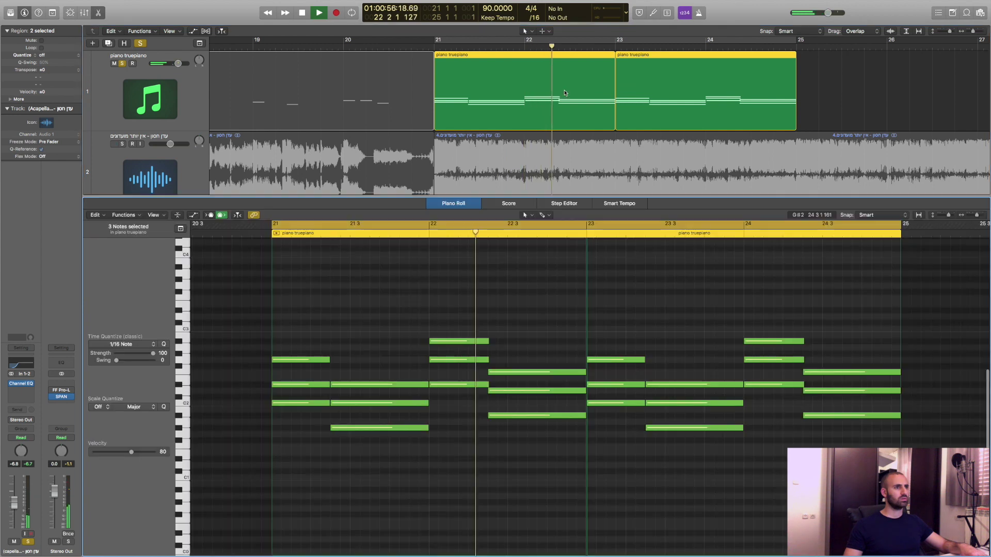
pyautogui.click(443, 45)
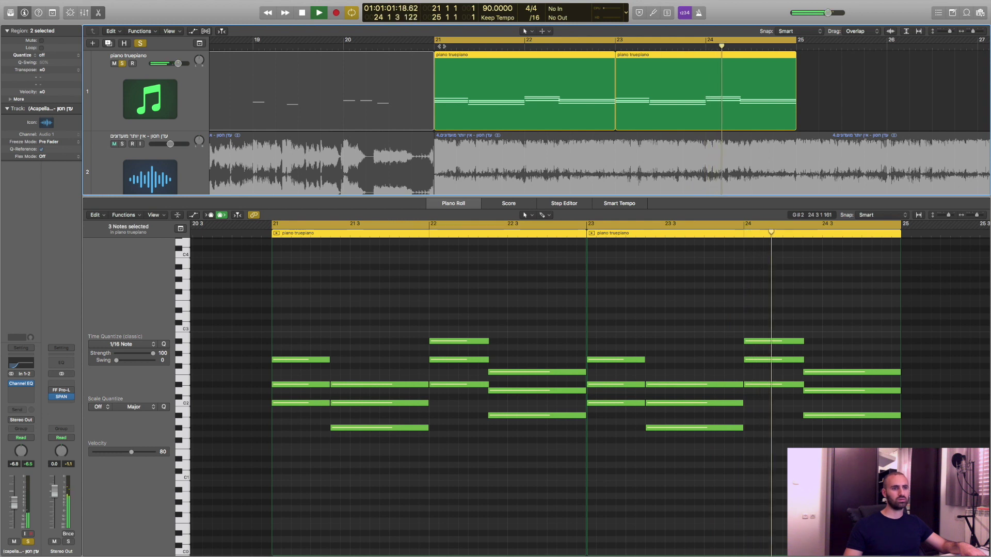
pyautogui.press('space')
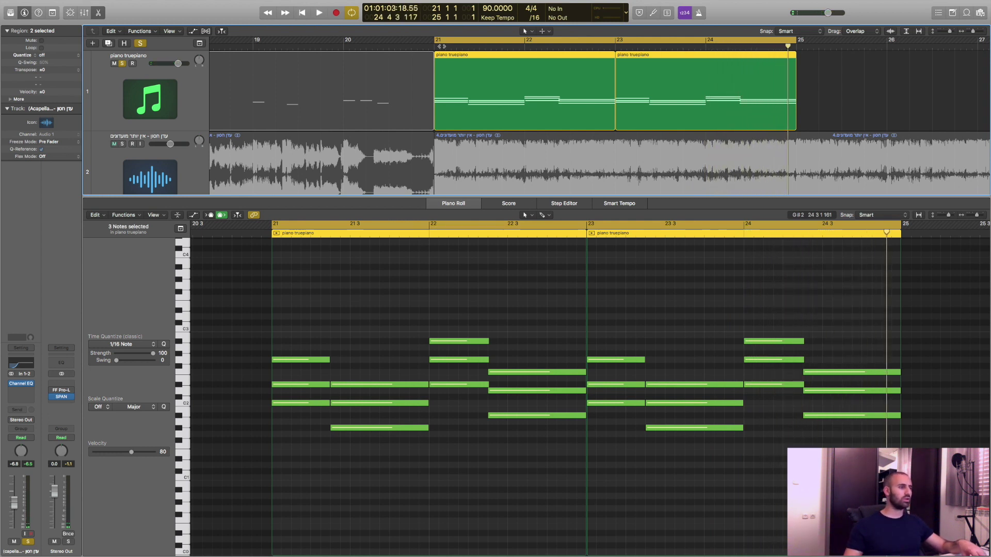
# Copy the lowest note of every chord in both piano regions one octave down
pyautogui.scroll(-2, 427, 451)
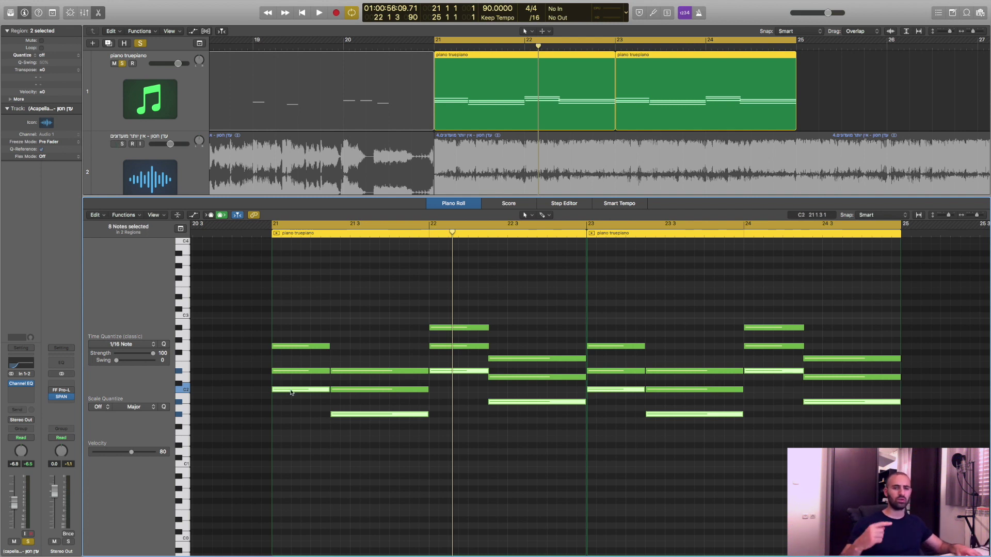
pyautogui.moveTo(290, 390); pyautogui.dragTo(291, 402)
pyautogui.hotkey('shift', 'alt', 'Down')
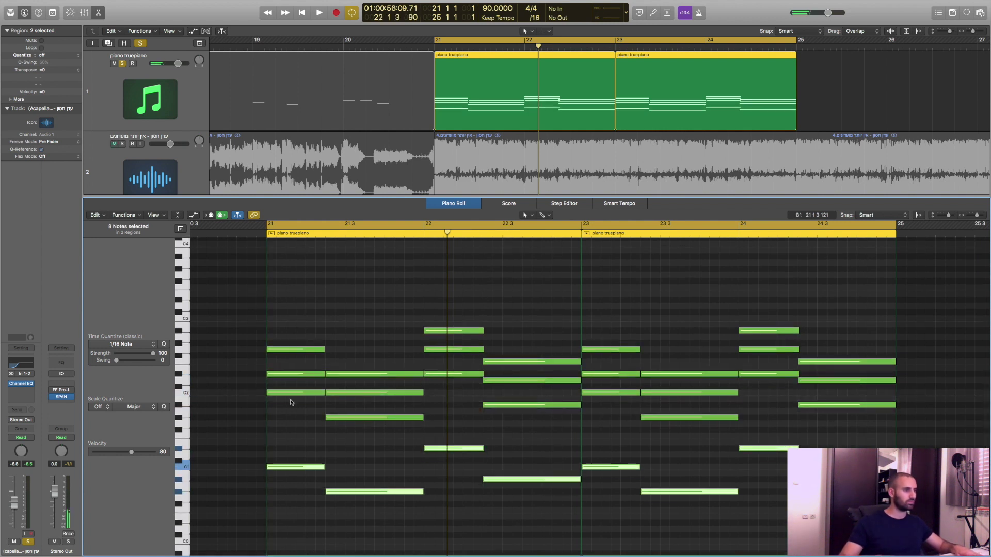
pyautogui.click(323, 327)
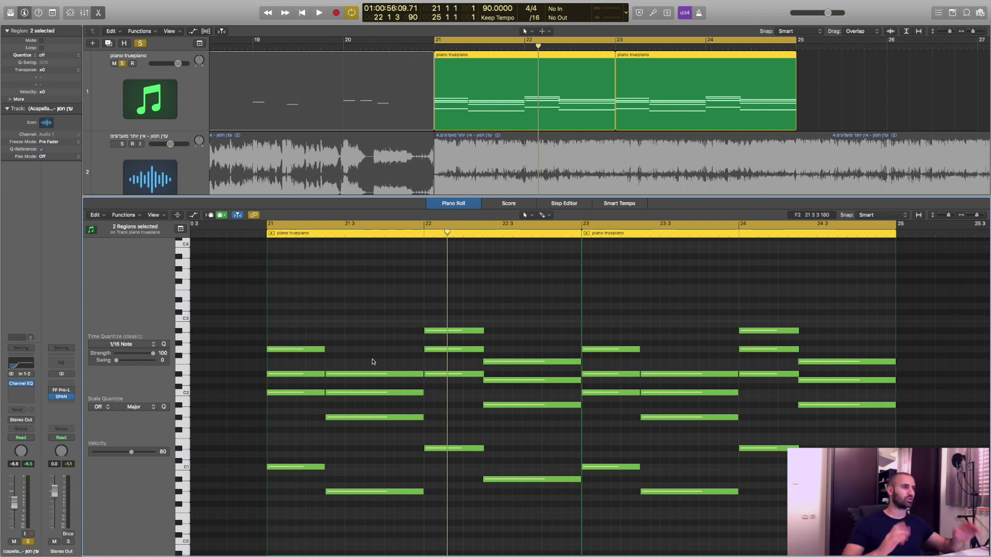
# Split the chord region in bars 21–22 into regions named Cm, Ab, Eb and Bb, and delete the unsplit region at bar 23
pyautogui.click(657, 73)
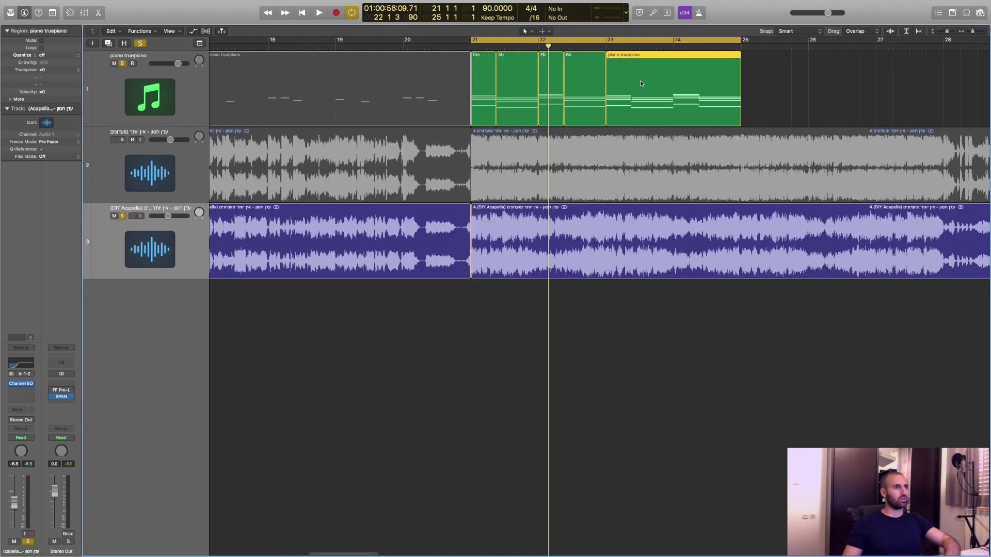
pyautogui.press('Delete')
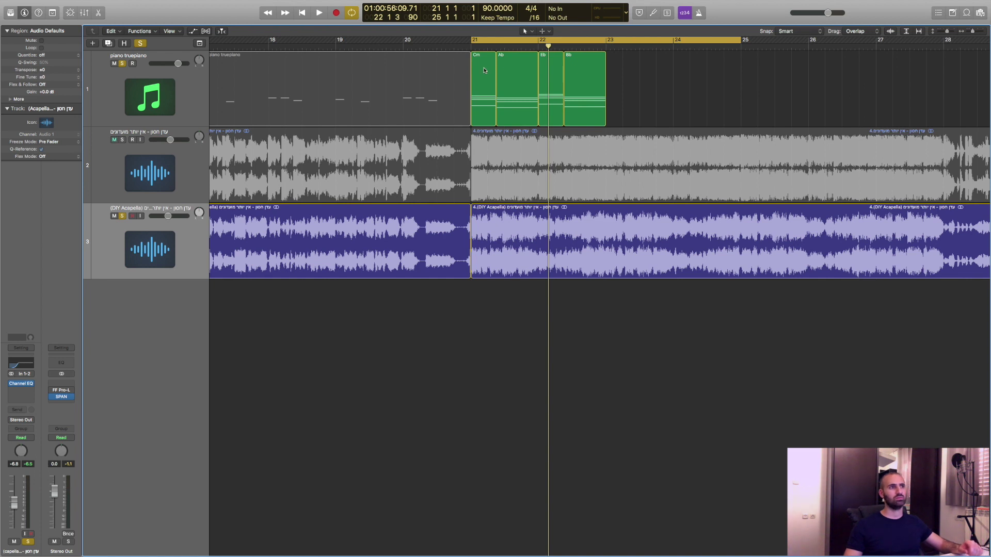
# Copy the Cm, Ab, Eb and Bb regions into bars 23–24 and play them with the acapella from bar 20
pyautogui.moveTo(484, 70); pyautogui.dragTo(620, 68)
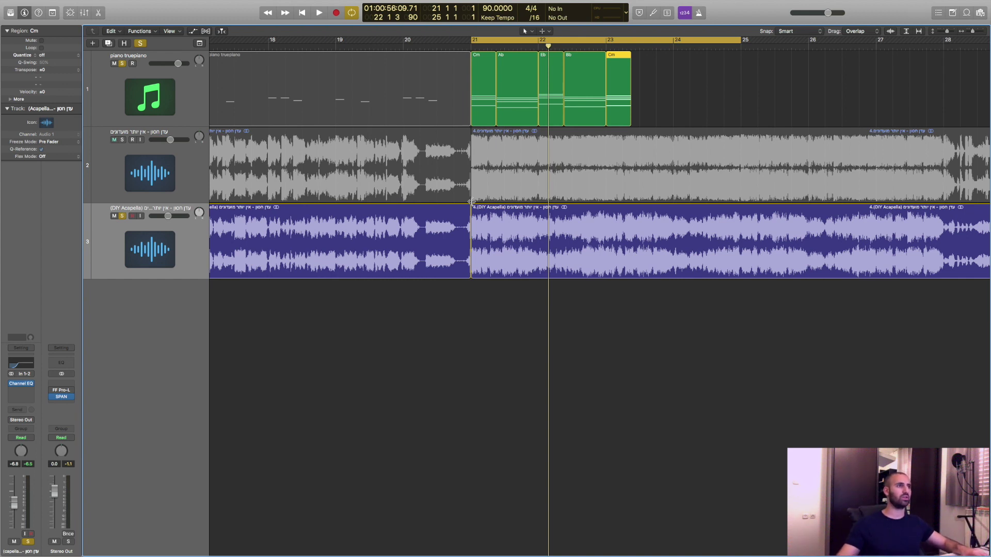
pyautogui.click(582, 89)
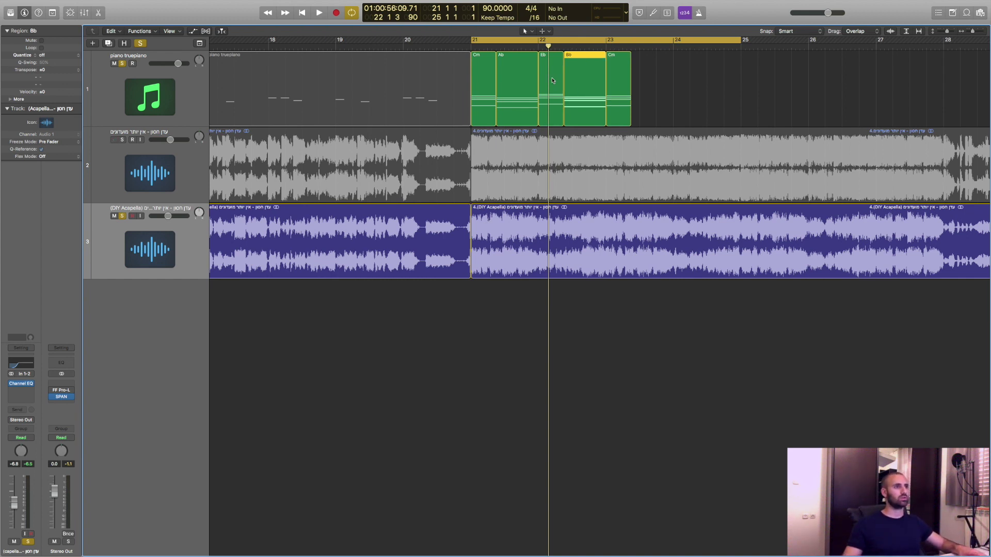
pyautogui.moveTo(526, 79); pyautogui.dragTo(652, 81)
pyautogui.click(571, 358)
pyautogui.hscroll(3, 516, 232)
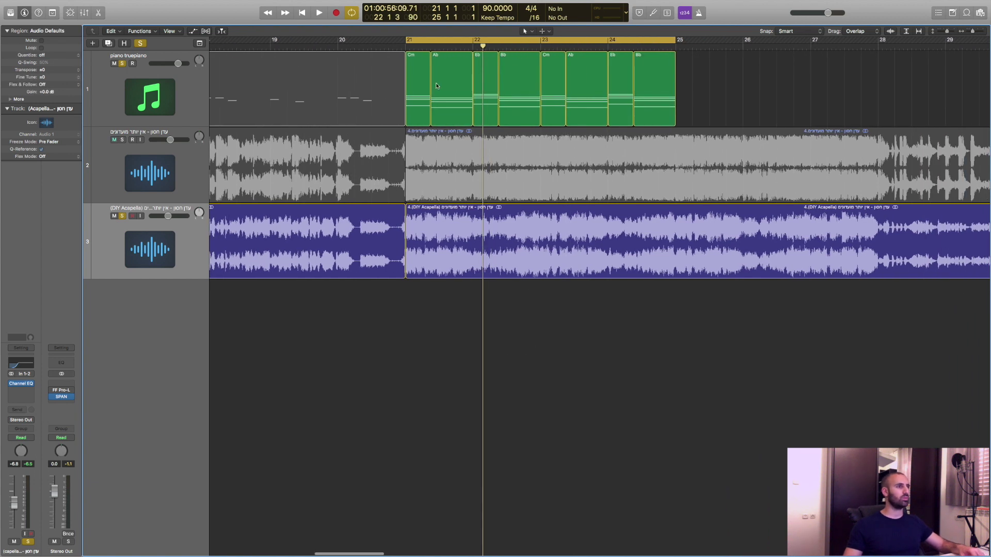
pyautogui.click(353, 46)
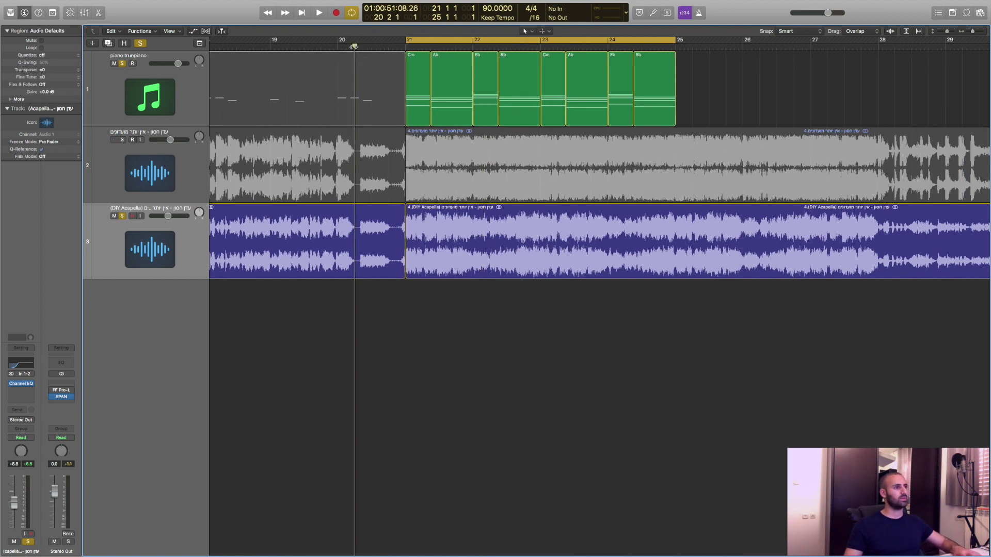
pyautogui.press('space')
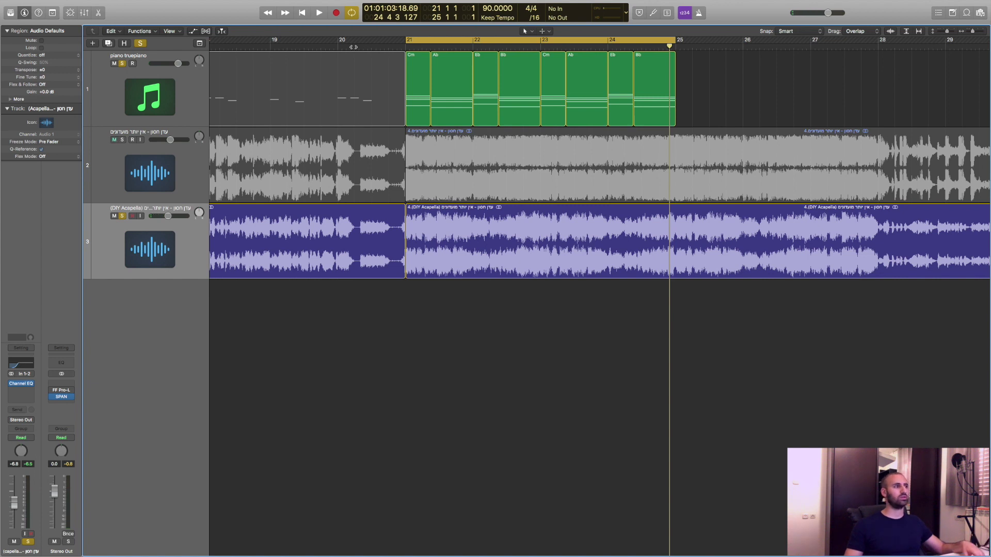
# Create a software instrument track below the piano and load the stereo Sylenth1 synth on it
pyautogui.click(167, 92)
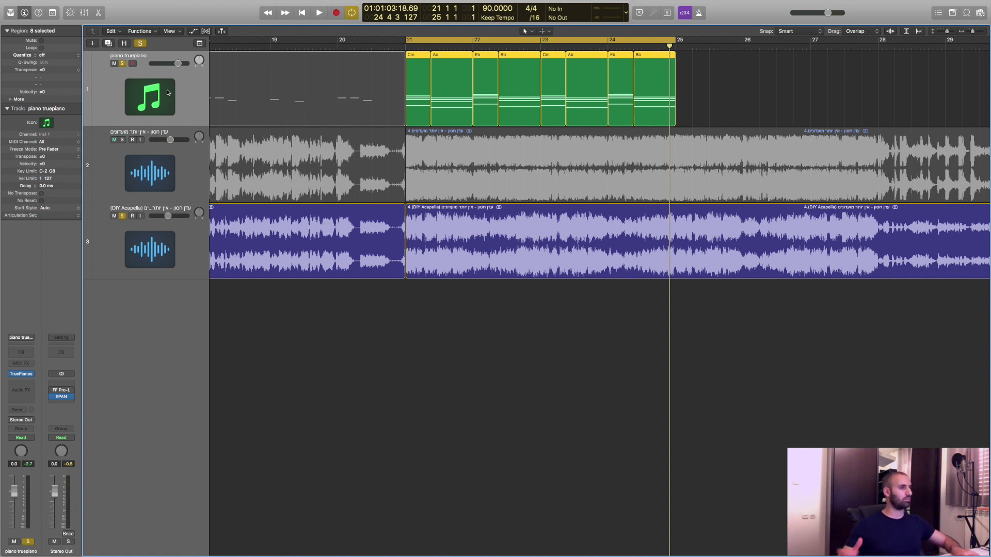
pyautogui.press('alt+super+s')
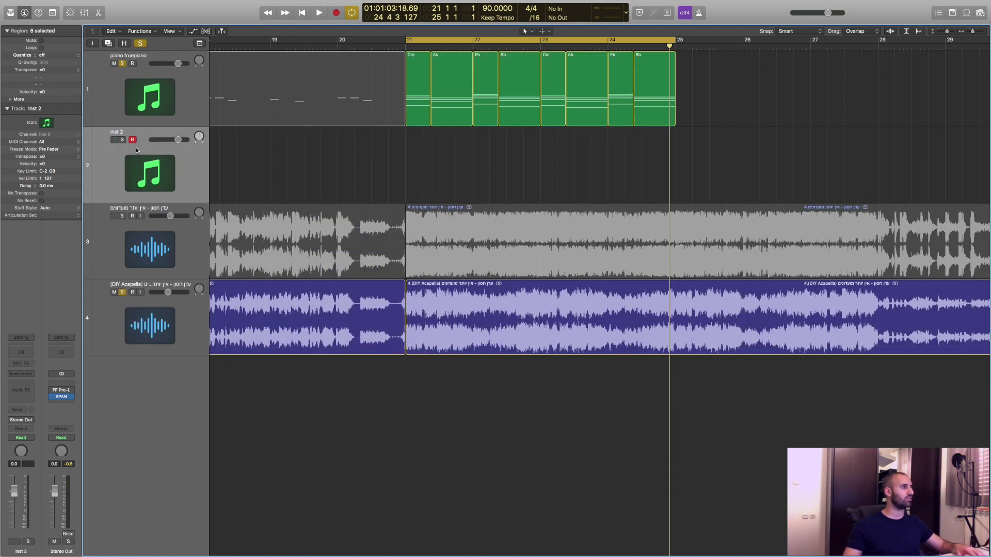
pyautogui.click(28, 386)
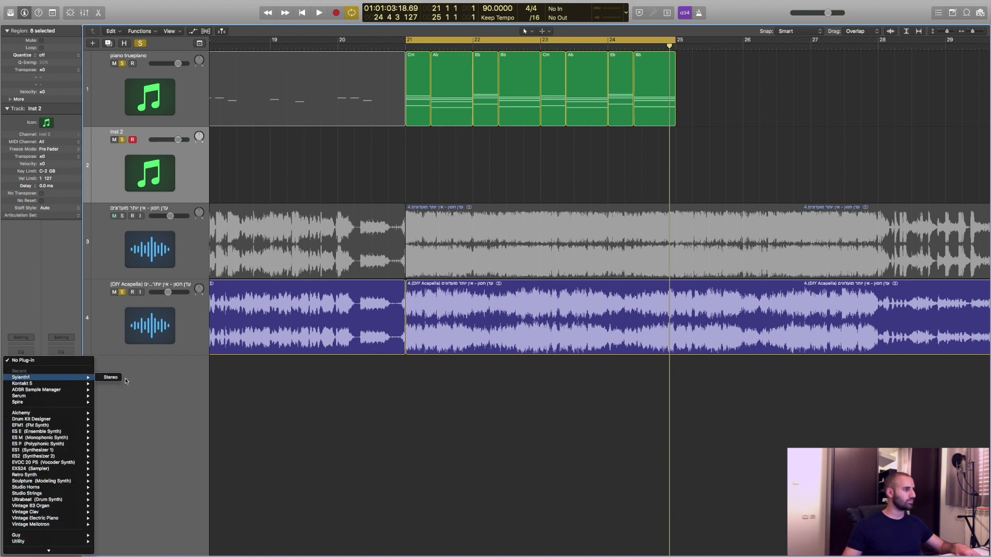
pyautogui.click(116, 379)
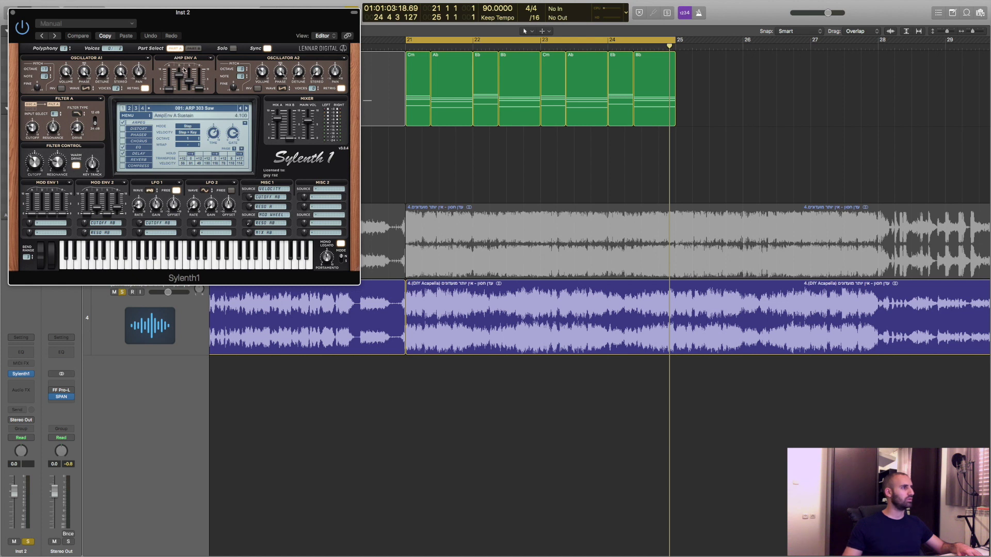
# Initialise the Sylenth1 preset and set oscillator A2's waveform to Saw
pyautogui.click(136, 116)
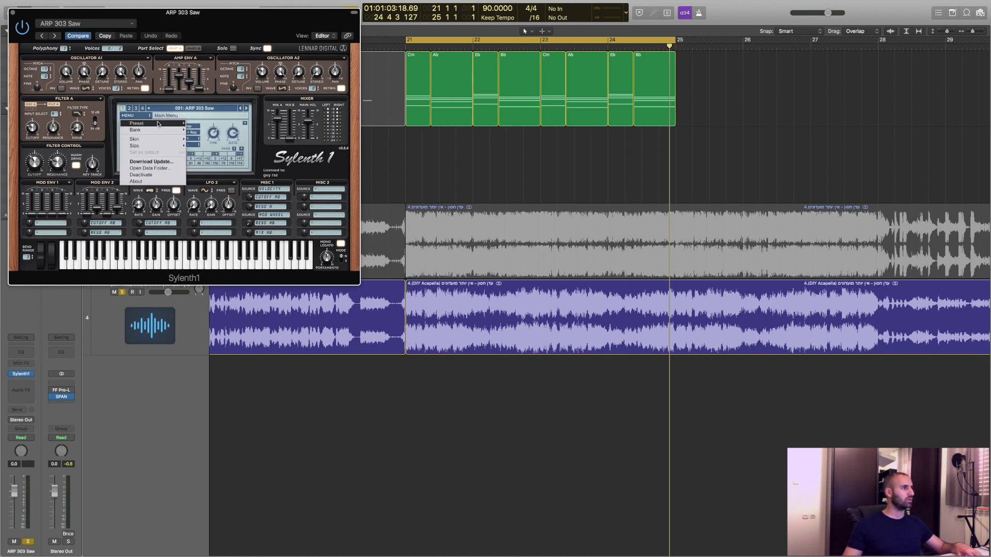
pyautogui.moveTo(159, 124)
pyautogui.click(206, 163)
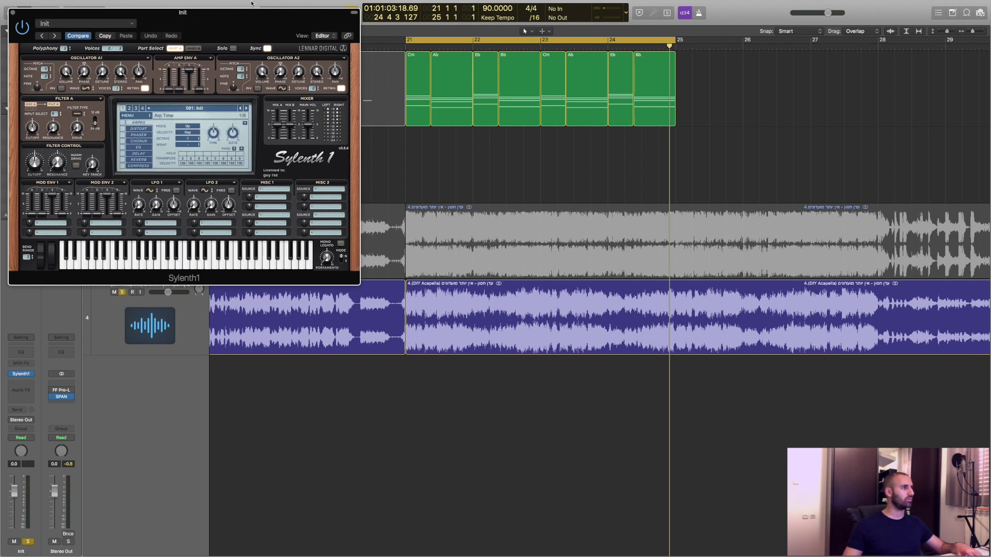
pyautogui.moveTo(241, 19); pyautogui.dragTo(753, 216)
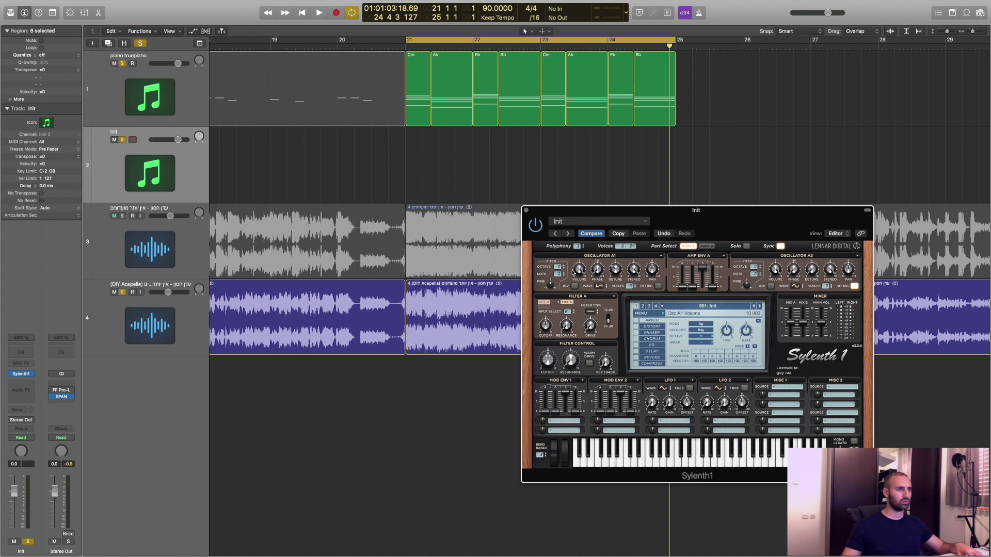
pyautogui.click(796, 287)
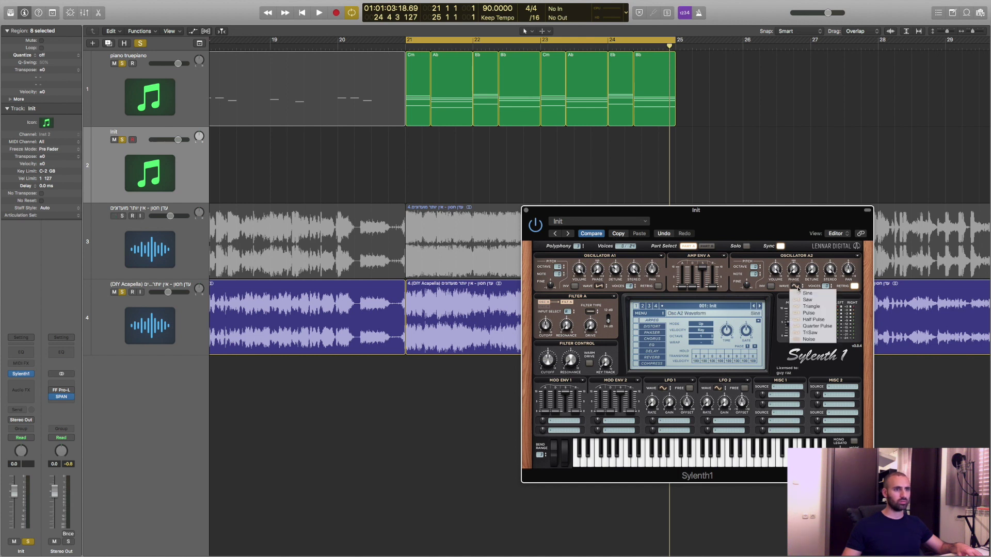
pyautogui.click(807, 299)
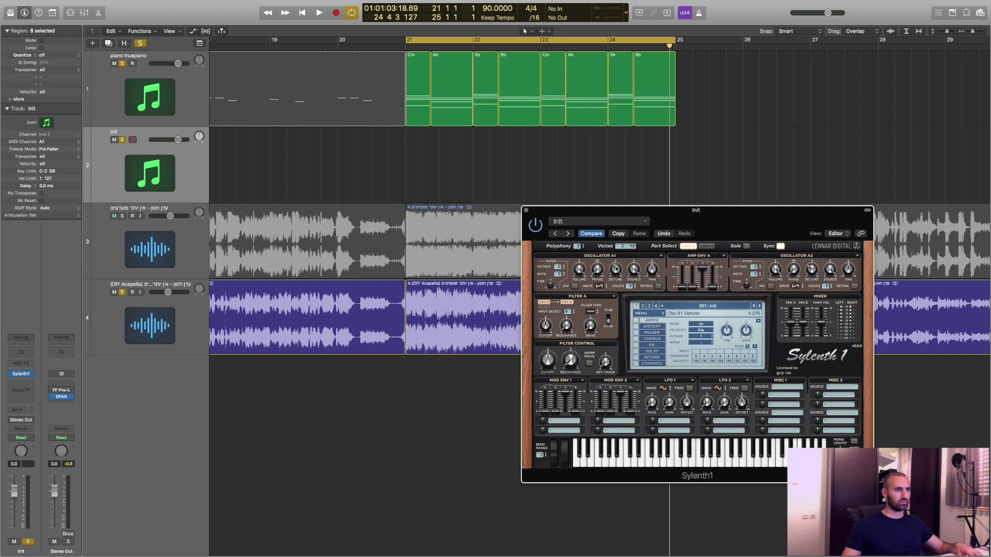
# Set filter A to low-pass with a lower cutoff and copy the eight piano chord regions onto the Sylenth1 track at bars 21–24
pyautogui.click(589, 302)
pyautogui.click(603, 326)
pyautogui.moveTo(730, 129); pyautogui.dragTo(418, 94)
pyautogui.moveTo(419, 89); pyautogui.dragTo(423, 154)
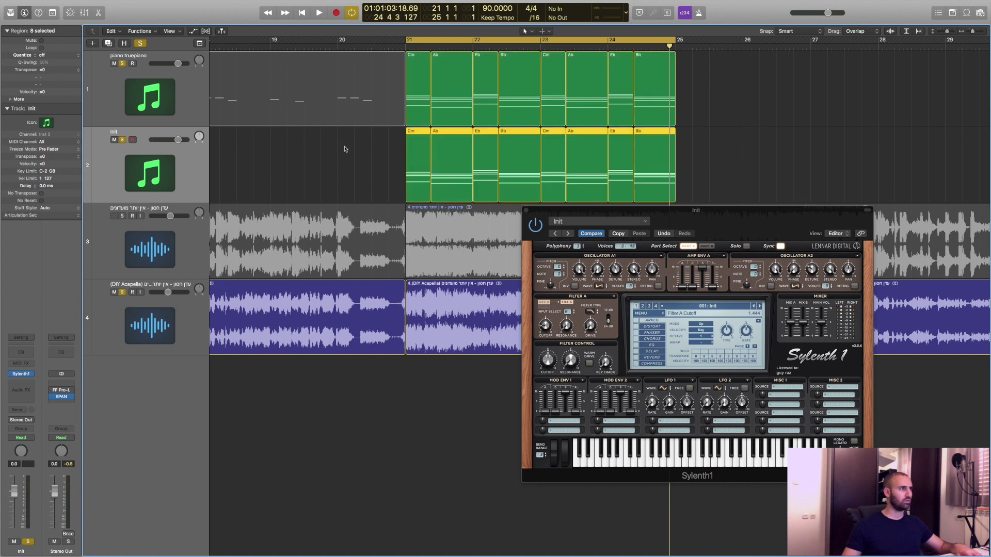
# Unsolo the piano and the acapella, and raise filter A's cutoff while the synth chords play alone
pyautogui.click(121, 63)
pyautogui.click(122, 292)
pyautogui.press('space')
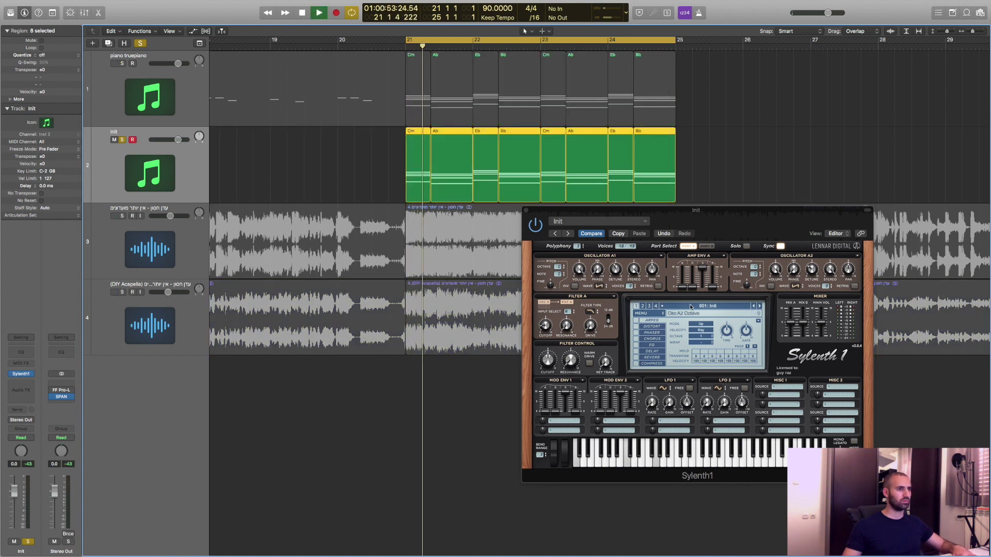
pyautogui.moveTo(546, 326); pyautogui.dragTo(549, 290)
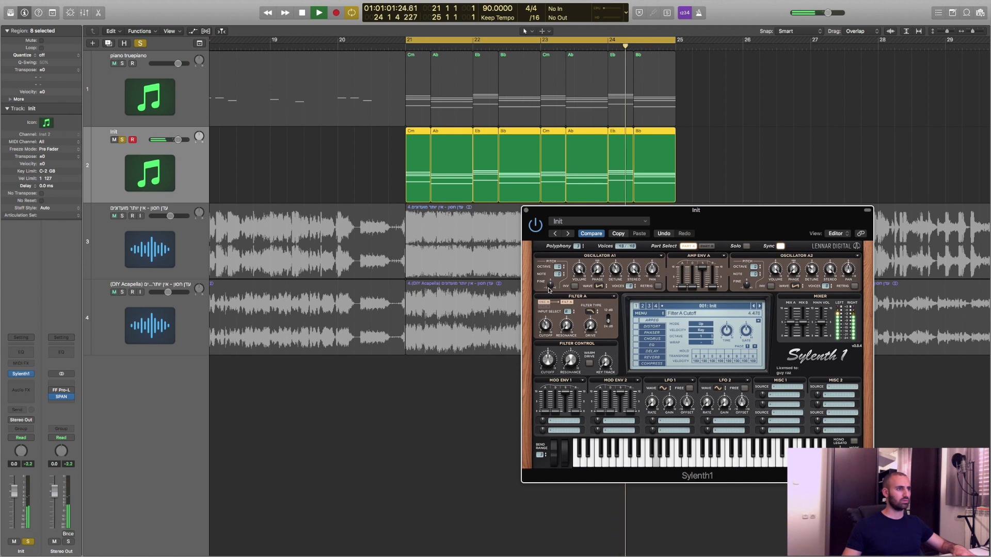
pyautogui.press('space')
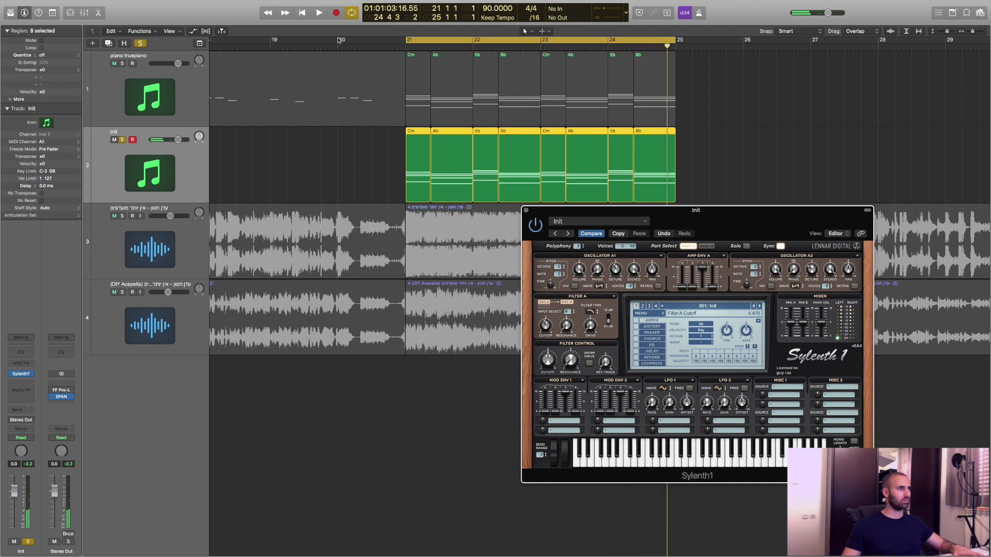
# Start the cycle at bar 20, solo the acapella and adjust filter A's cutoff while the synth chords play with the vocal
pyautogui.click(339, 40)
pyautogui.click(124, 292)
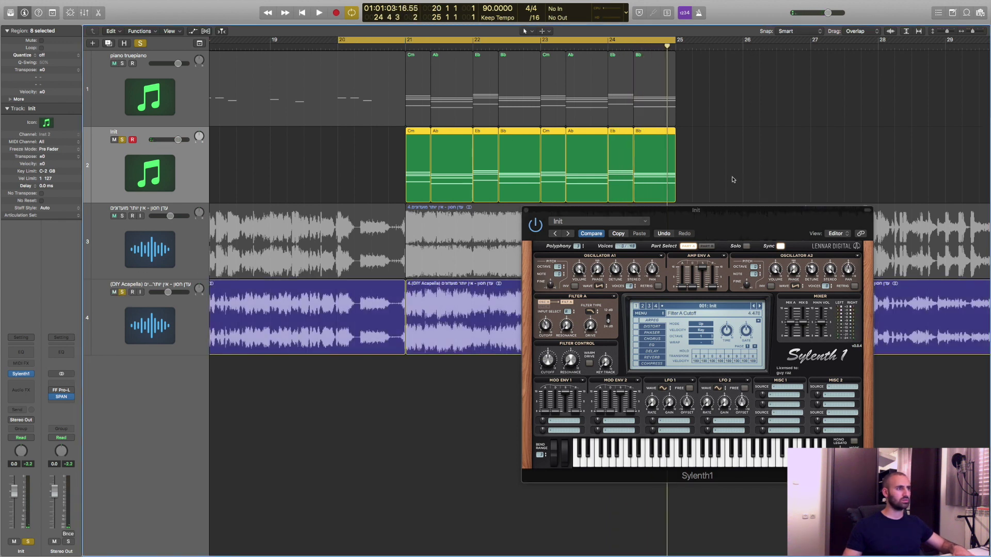
pyautogui.press('space')
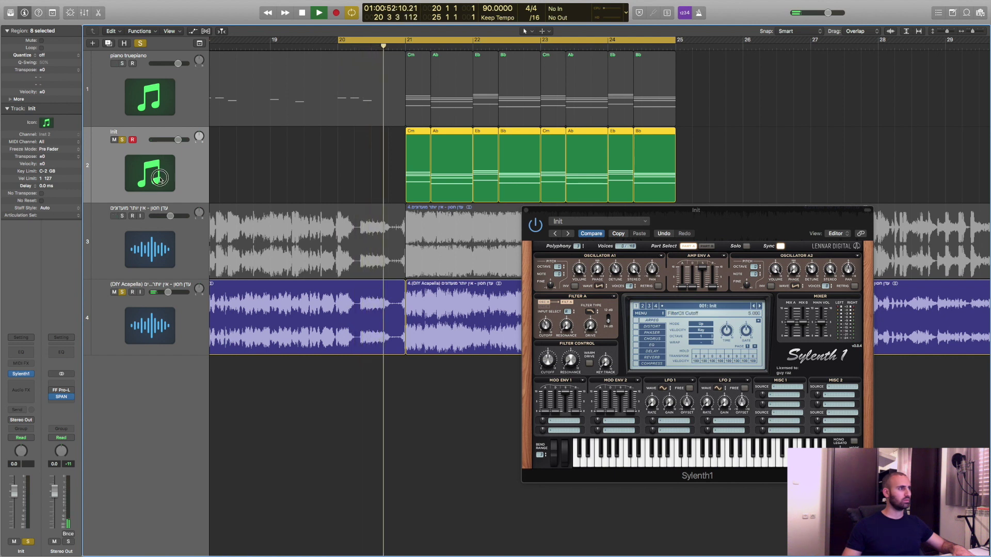
pyautogui.moveTo(545, 324)
pyautogui.mouseDown()
pyautogui.moveTo(554, 283)
pyautogui.moveTo(556, 330)
pyautogui.mouseUp()
pyautogui.press('space')
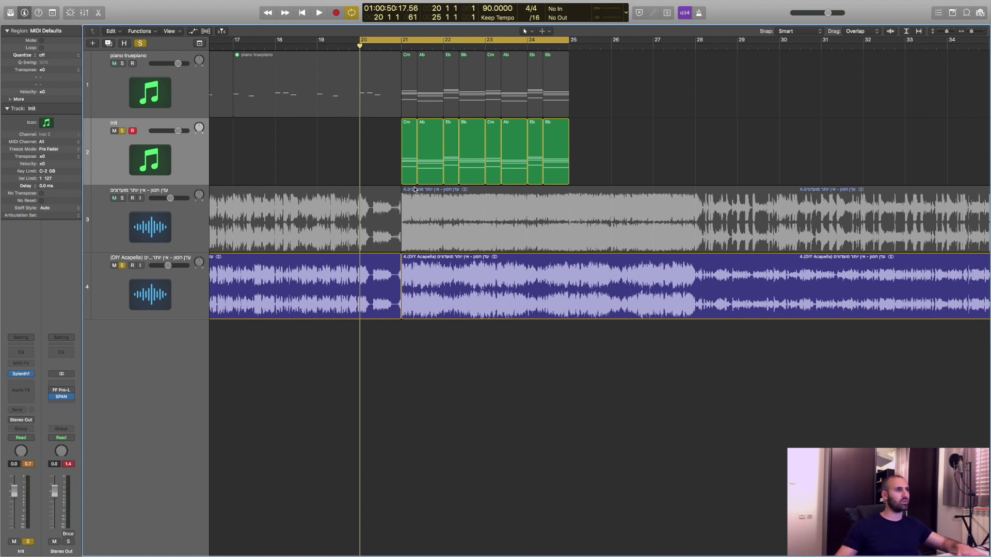
# In Sylenth1, assign modulation envelope 1 to Cutoff AB and enable the reverb while looping bar 21
pyautogui.click(185, 168)
pyautogui.click(19, 375)
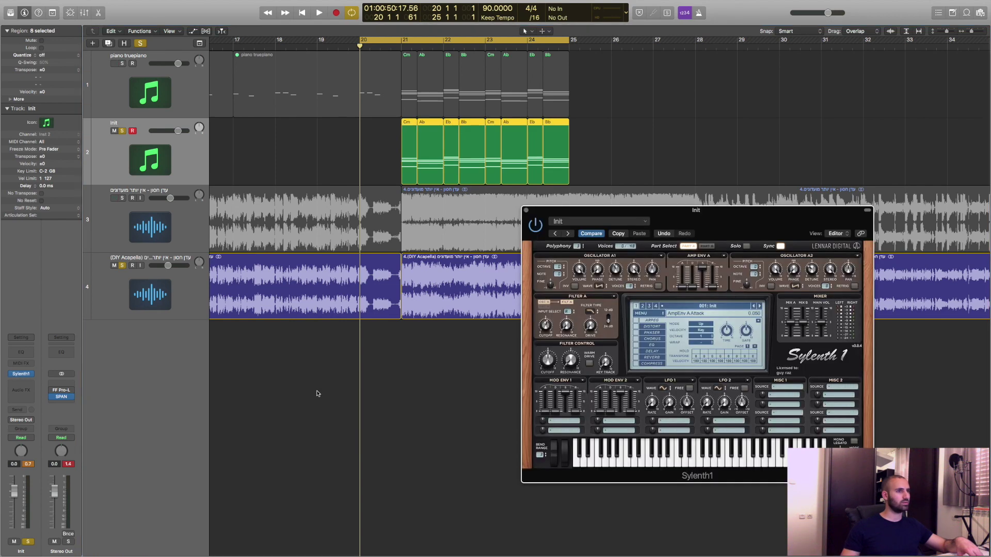
pyautogui.press('z')
pyautogui.press('space')
pyautogui.click(651, 357)
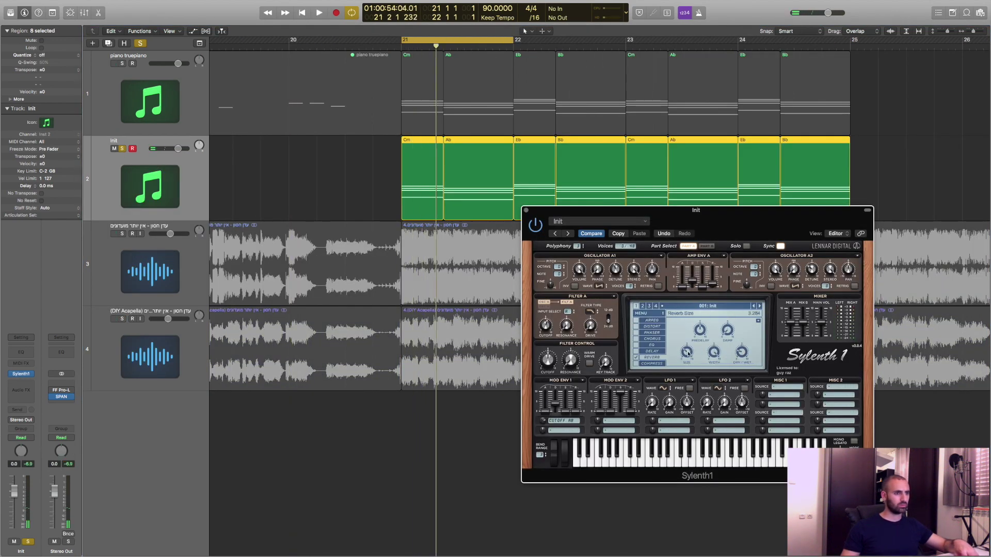
# Chop the synth chords in bars 21–24 into short stabs in the Piano Roll, two hits on Cm and Eb, three on Ab and Bb
pyautogui.click(526, 210)
pyautogui.press('p')
pyautogui.moveTo(322, 342); pyautogui.dragTo(273, 341)
pyautogui.moveTo(269, 341); pyautogui.dragTo(298, 342)
pyautogui.moveTo(420, 366); pyautogui.dragTo(331, 367)
pyautogui.moveTo(328, 485); pyautogui.dragTo(377, 487)
pyautogui.moveTo(479, 322); pyautogui.dragTo(443, 325)
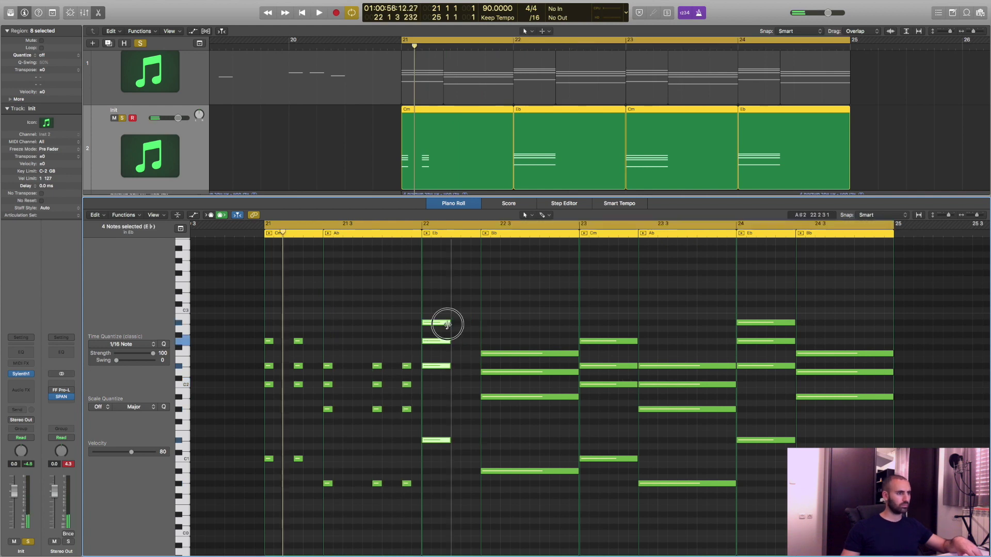
pyautogui.moveTo(577, 354)
pyautogui.mouseDown()
pyautogui.moveTo(482, 349)
pyautogui.moveTo(542, 354)
pyautogui.mouseUp()
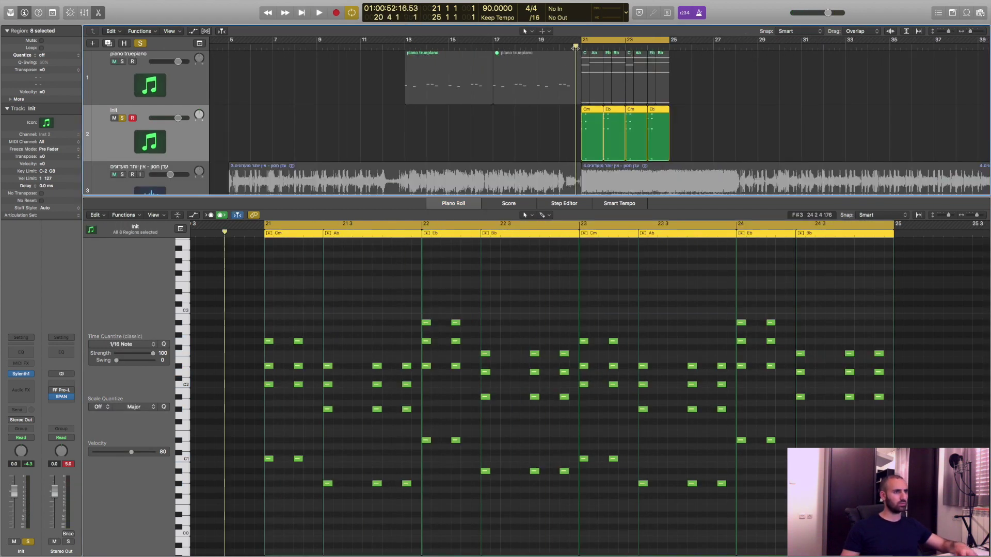
# Copy the lowest notes of the chord stabs in bars 21–22 two octaves higher and play the result
pyautogui.press('v')
pyautogui.press('v')
pyautogui.moveTo(254, 431); pyautogui.dragTo(574, 496)
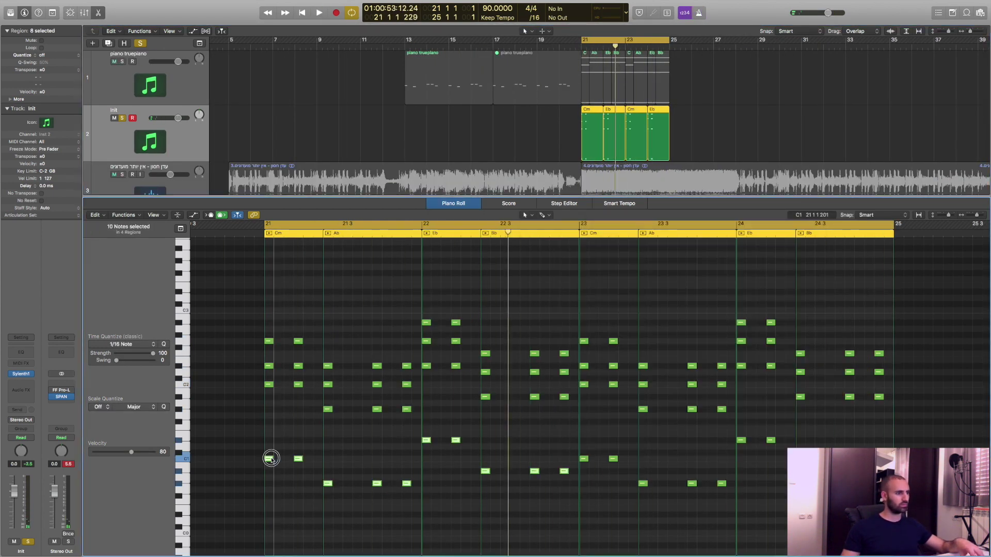
pyautogui.moveTo(270, 459); pyautogui.dragTo(270, 454)
pyautogui.hotkey('alt', 'shift', 'Up')
pyautogui.hotkey('alt', 'shift', 'Up')
pyautogui.press('space')
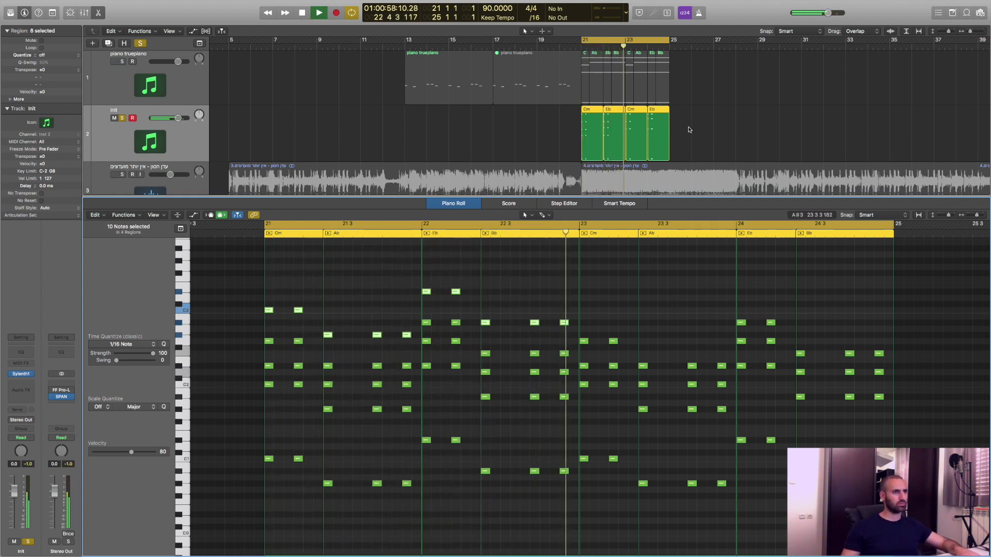
# Replace the synth regions in bars 23–24 with repeats of the four regions from bars 21–22, and close the Piano Roll
pyautogui.press('space')
pyautogui.click(638, 135)
pyautogui.press('Delete')
pyautogui.moveTo(638, 135); pyautogui.dragTo(561, 136)
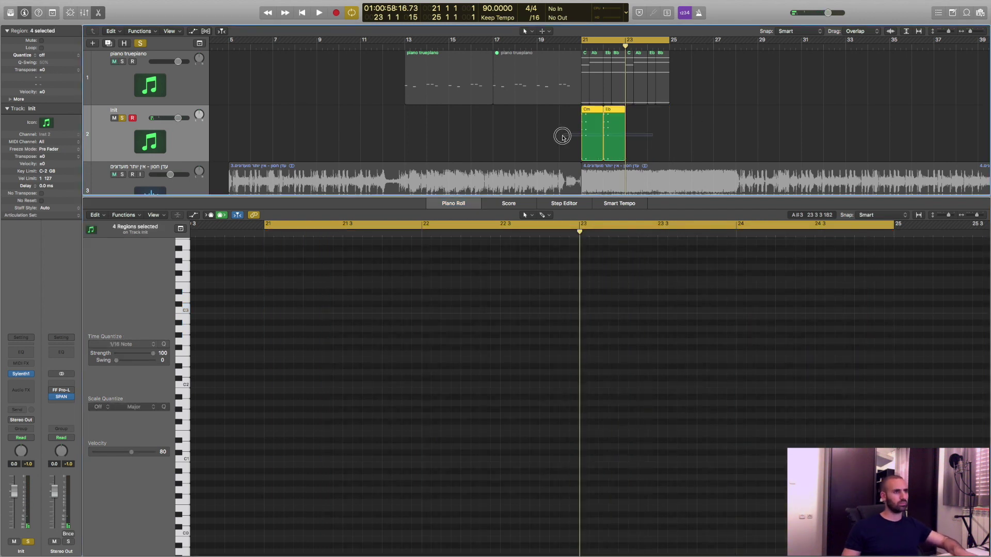
pyautogui.press('super+r')
pyautogui.click(515, 138)
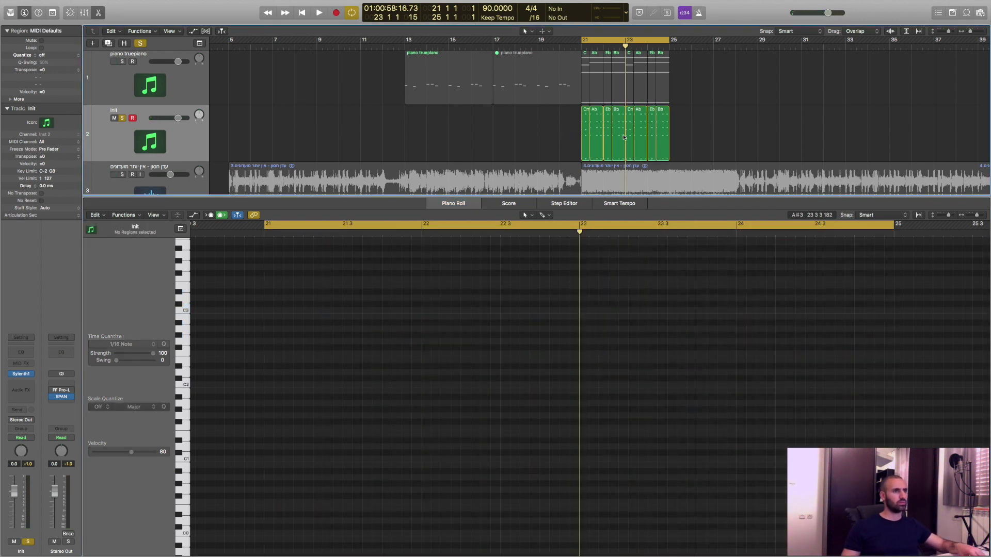
pyautogui.press('p')
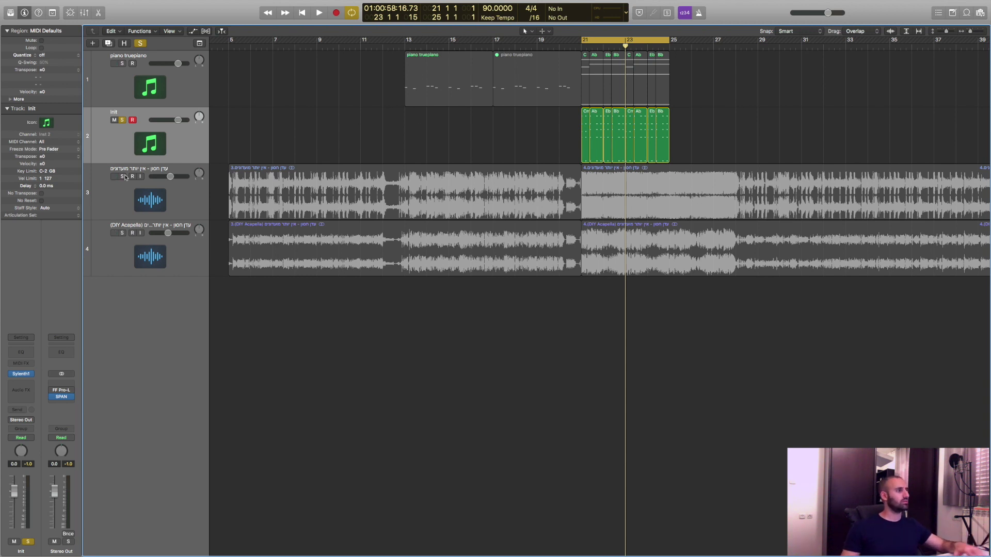
# Play the synth with the soloed acapella from bar 20 and raise the synth track's volume to 0.9 dB
pyautogui.click(124, 227)
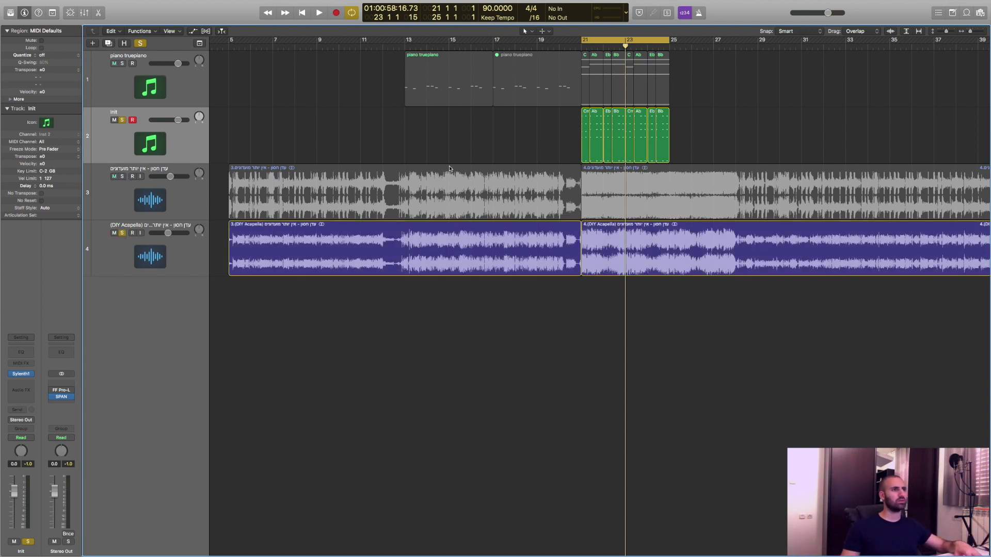
pyautogui.click(564, 46)
pyautogui.press('space')
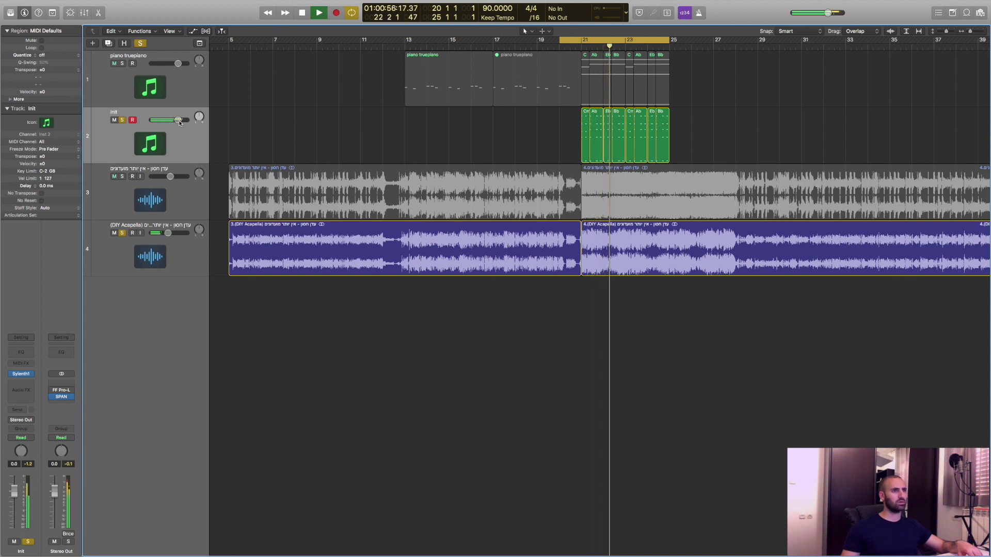
pyautogui.moveTo(180, 123); pyautogui.dragTo(181, 122)
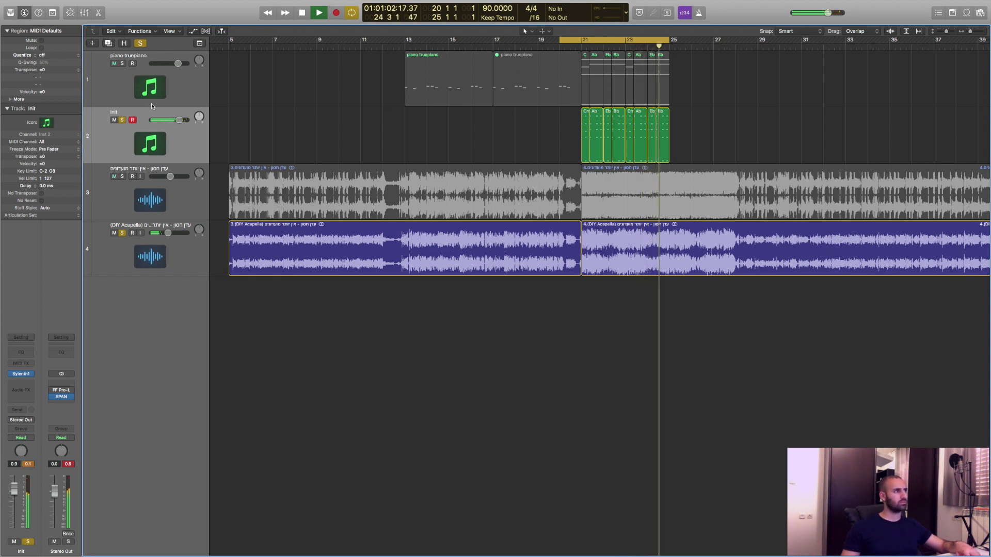
pyautogui.press('space')
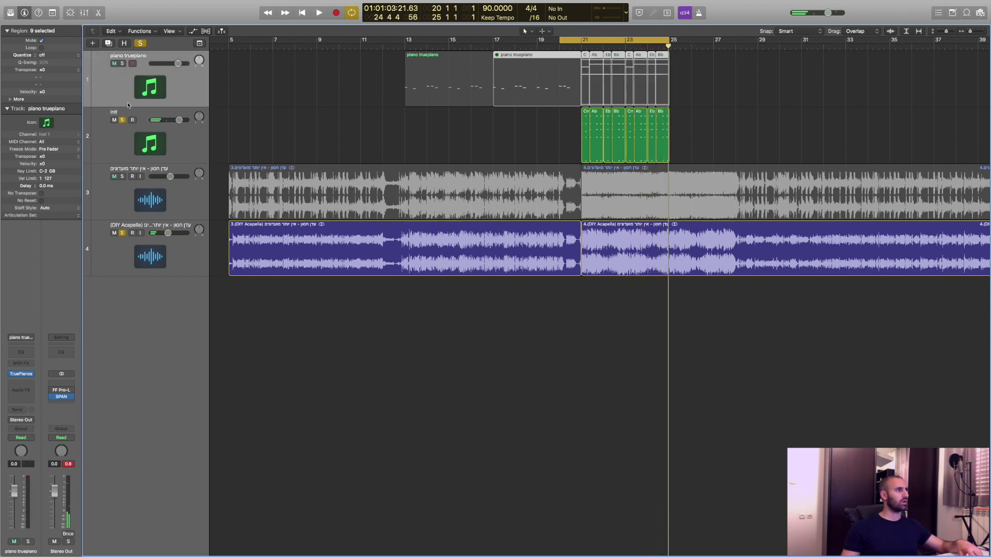
# Duplicate the Sylenth1 track with its settings
pyautogui.click(128, 110)
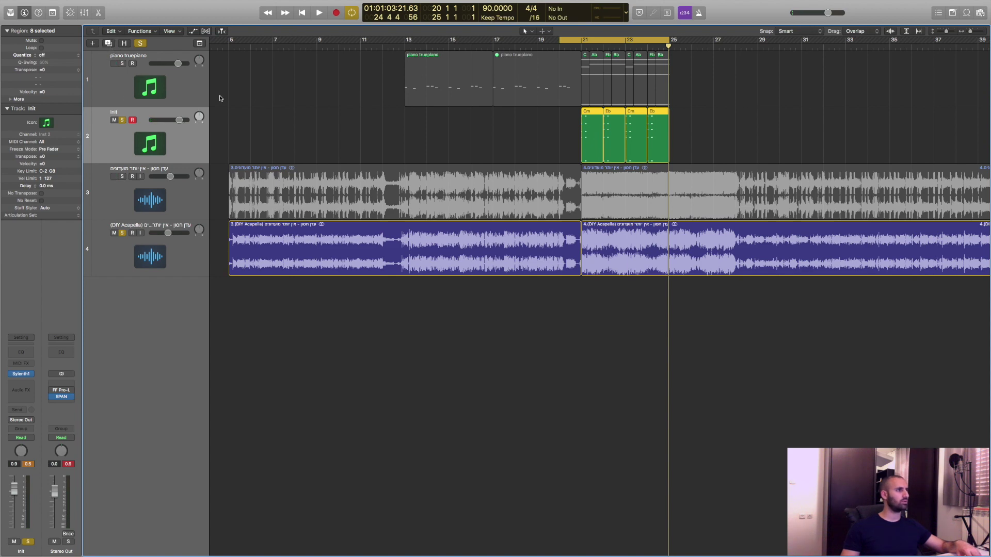
pyautogui.press('super+d')
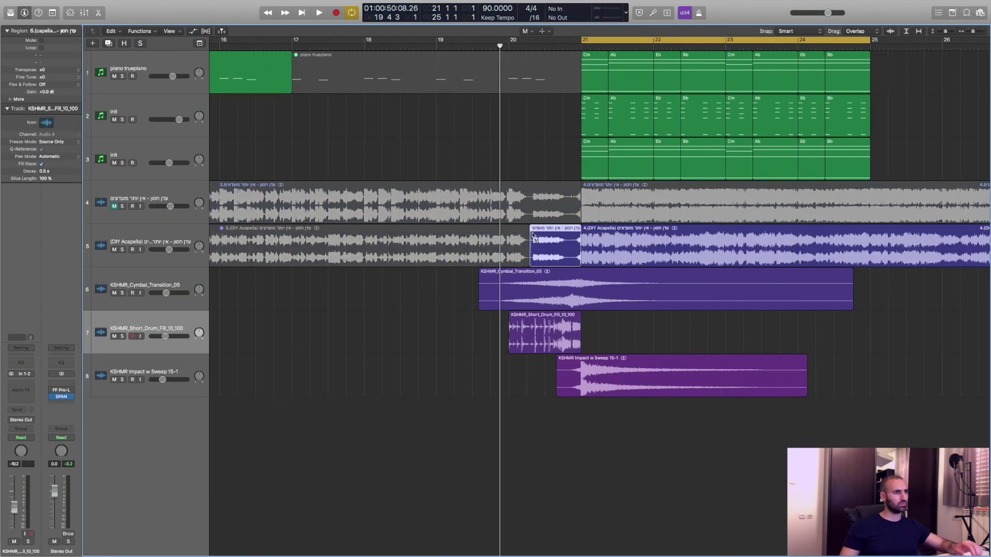
# Play the arrangement through the transition into bar 21 and the chords up to bar 25
pyautogui.press('space')
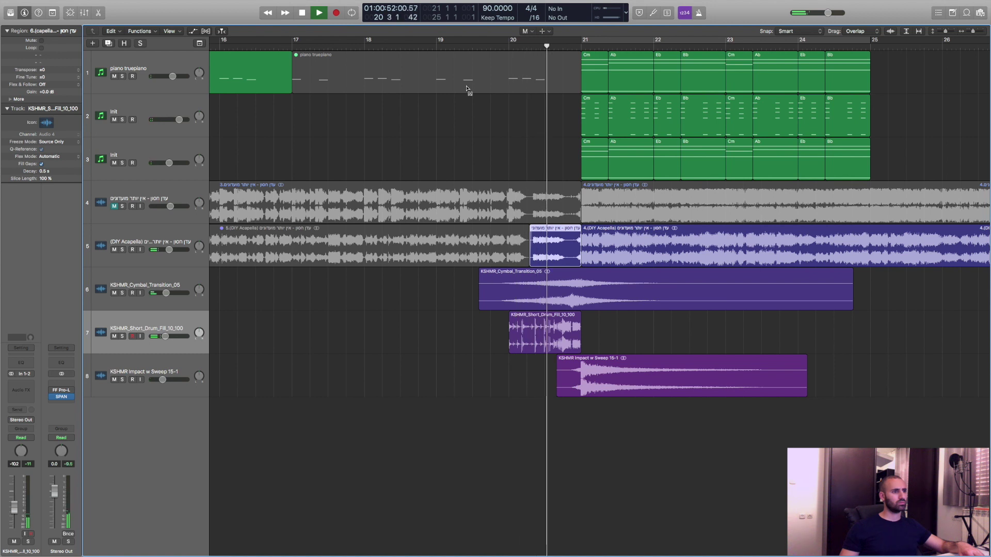
pyautogui.hscroll(1, 418, 107)
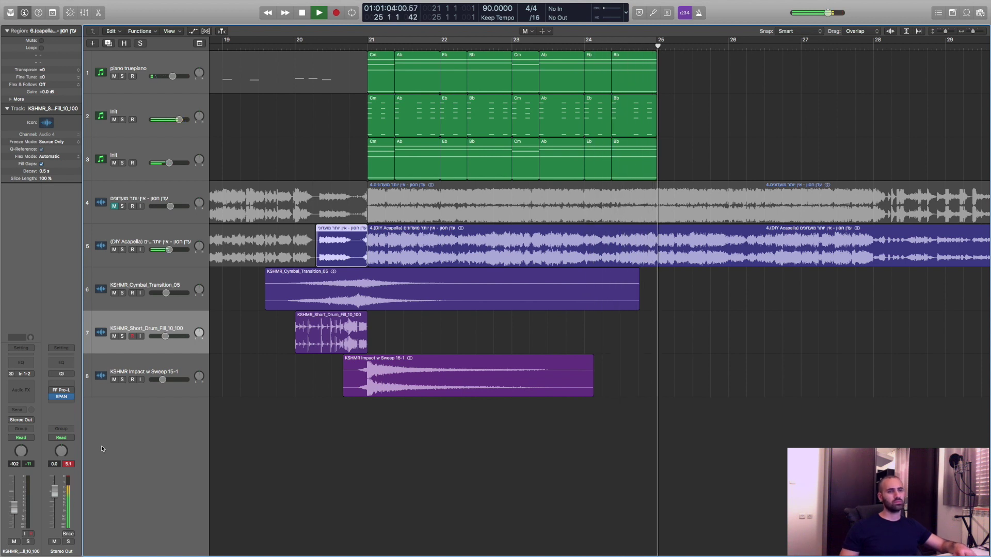
pyautogui.press('space')
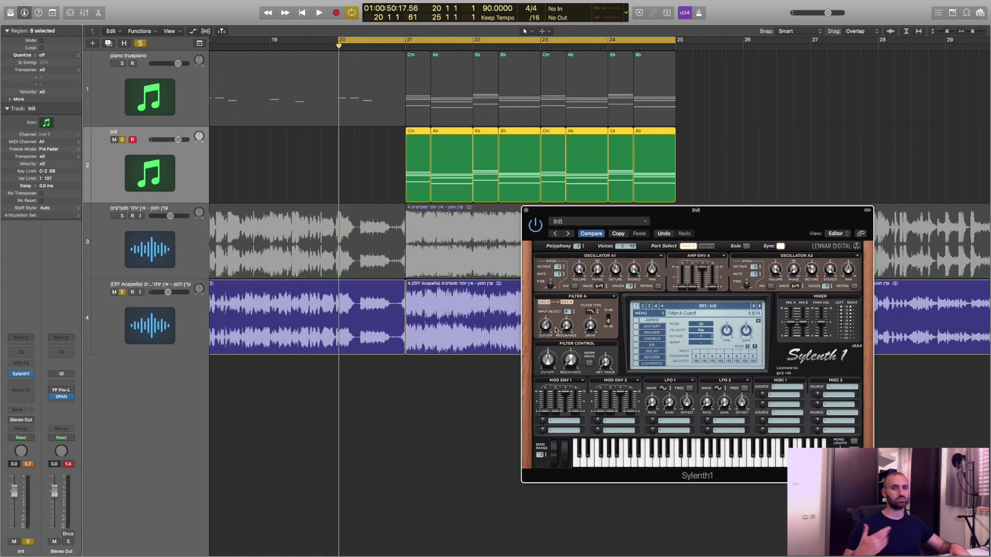
# Close the Sylenth1 window and bring the whole song arrangement into view
pyautogui.click(525, 211)
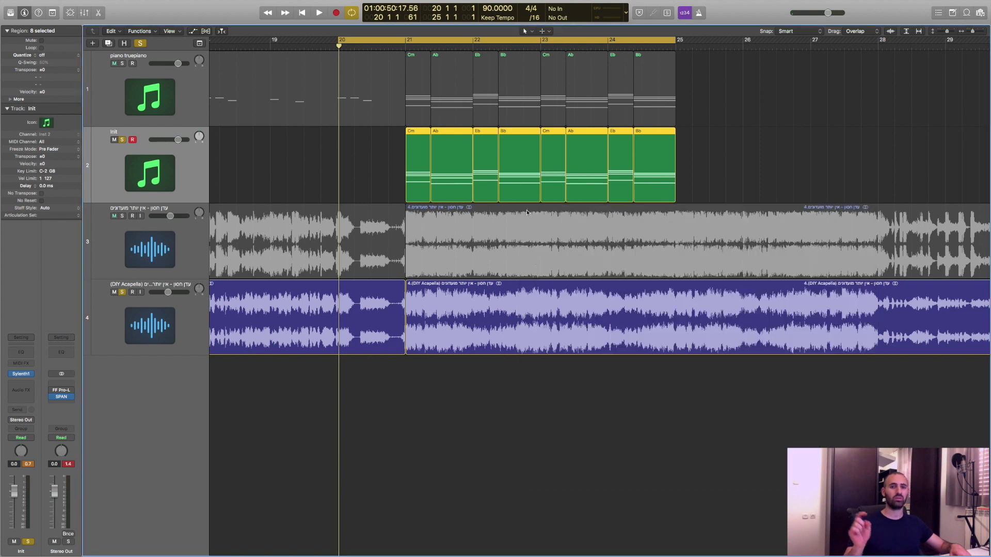
pyautogui.scroll(-8, 530, 273)
pyautogui.scroll(-1, 530, 272)
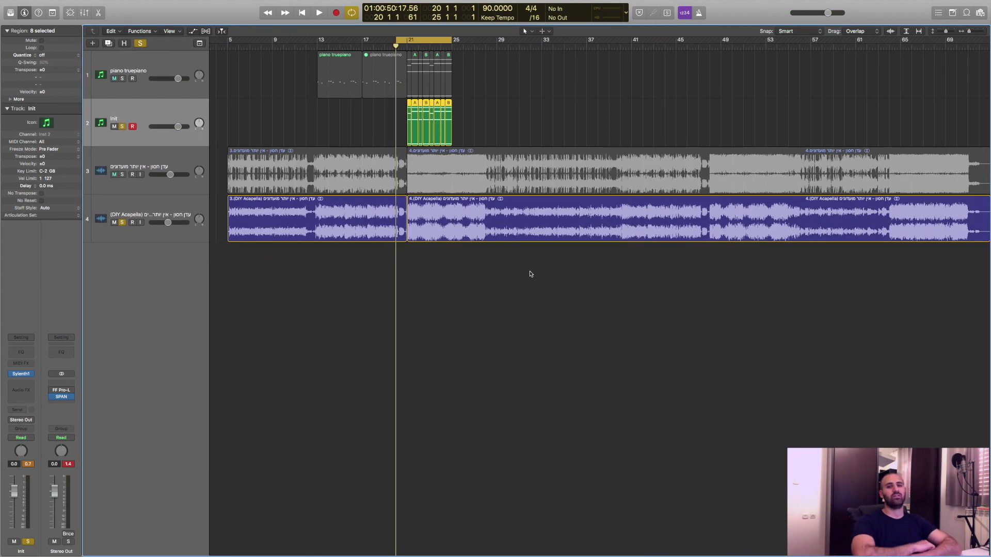